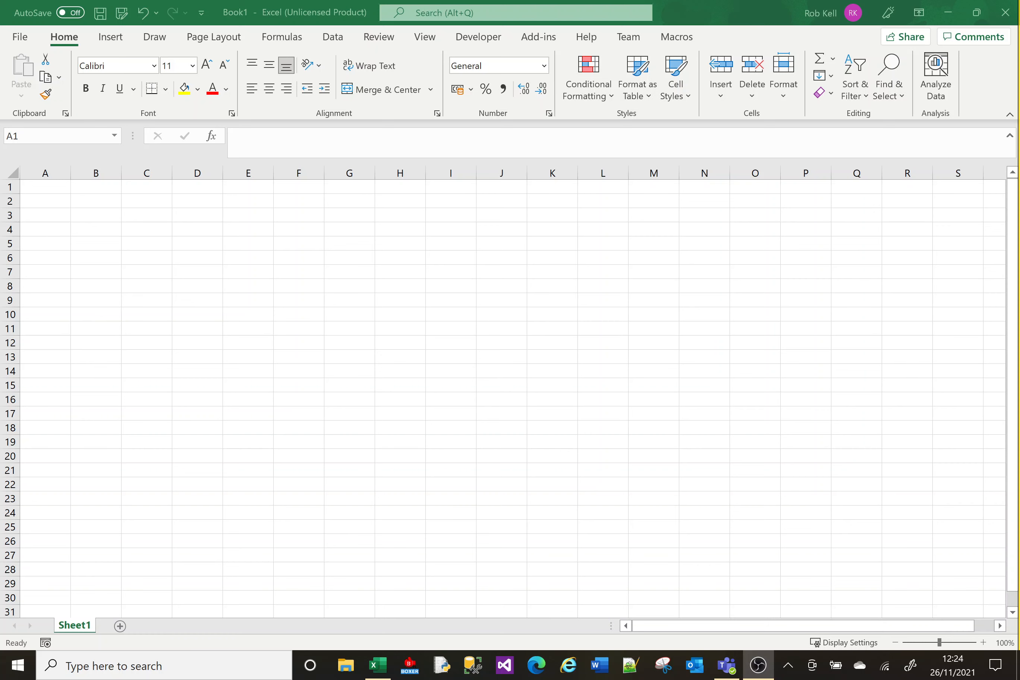
Bring the blank Book1 workbook window to the front
{"action": "left_click", "coordinate": [183, 236]}
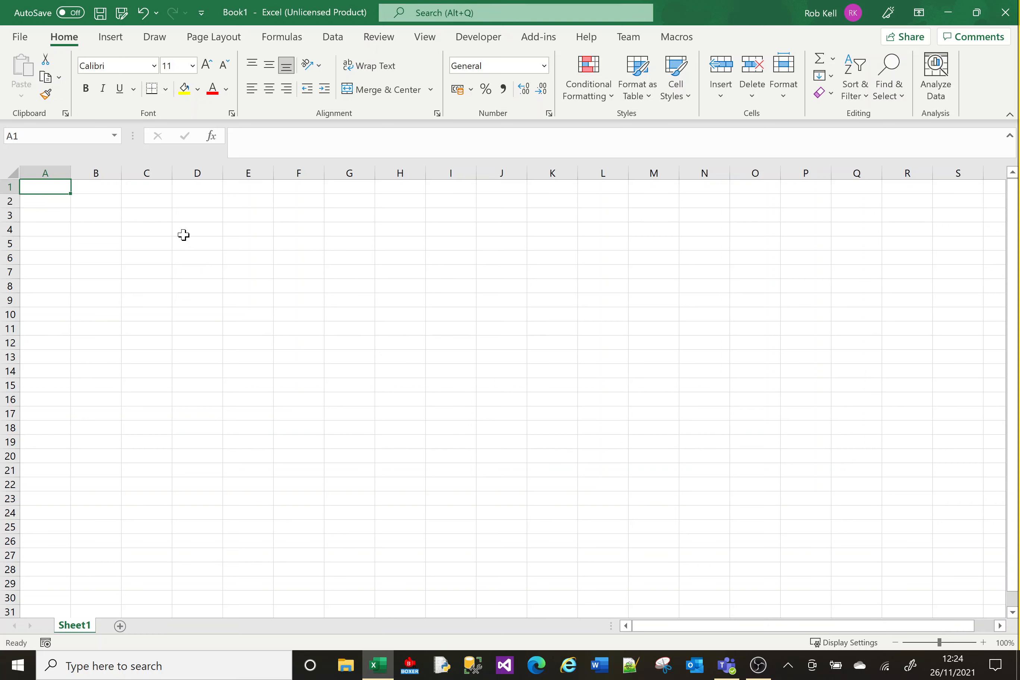
Zoom the sheet to 150%, enter Hello in cell A1, and reselect A1
{"action": "left_click", "coordinate": [981, 642]}
{"action": "scroll", "coordinate": [365, 439], "scroll_direction": "up", "scroll_amount": 4, "text": "ctrl"}
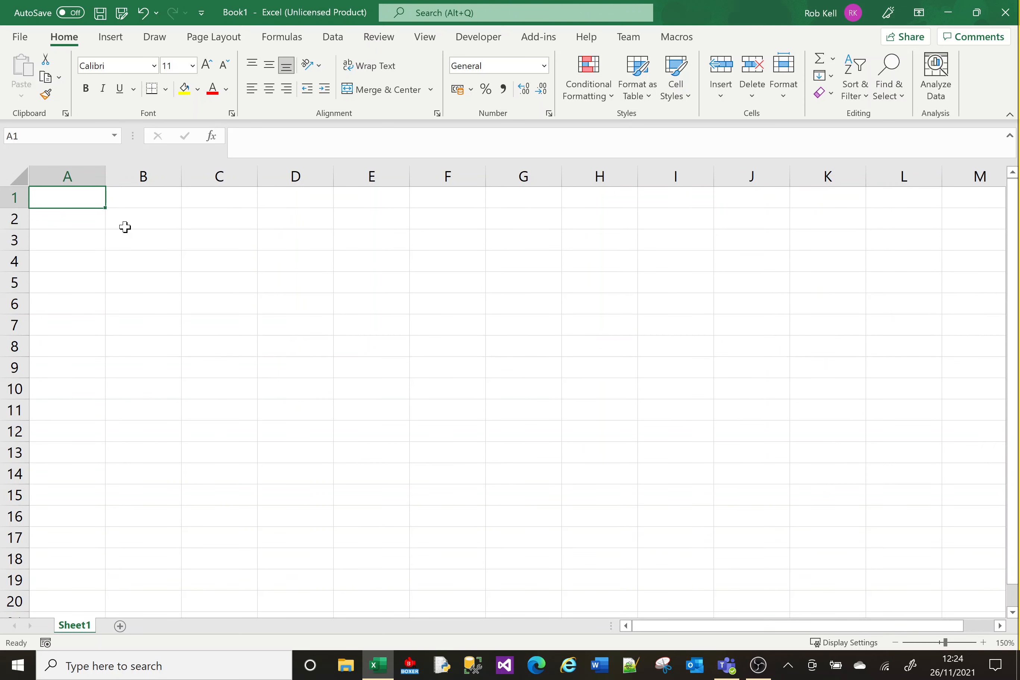
{"action": "type", "text": "Hello"}
{"action": "key", "text": "Return"}
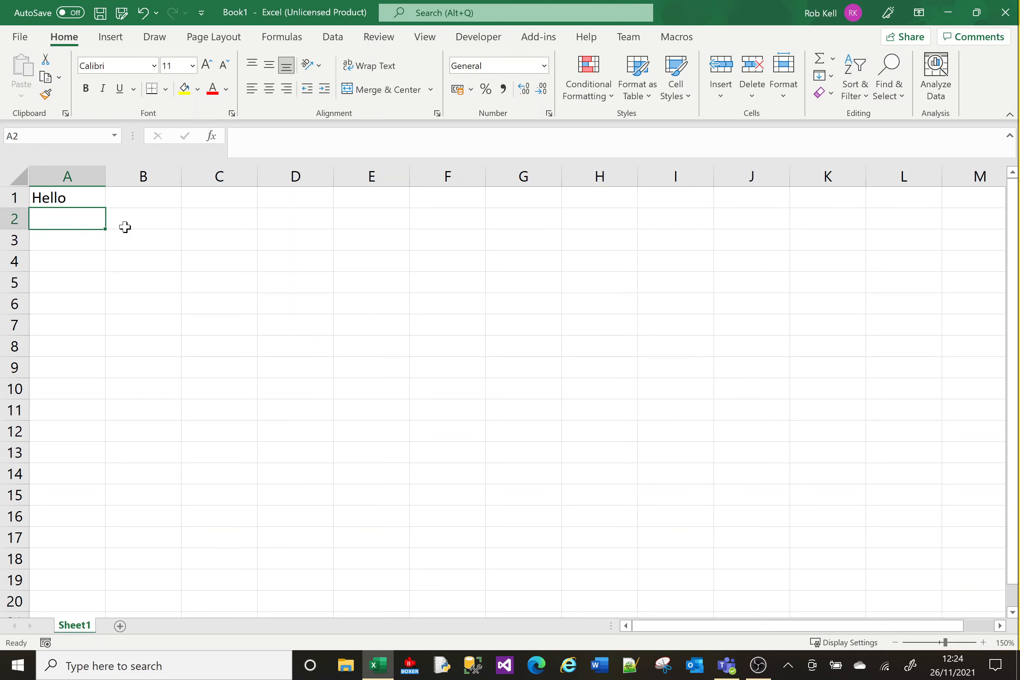
{"action": "left_click", "coordinate": [85, 199]}
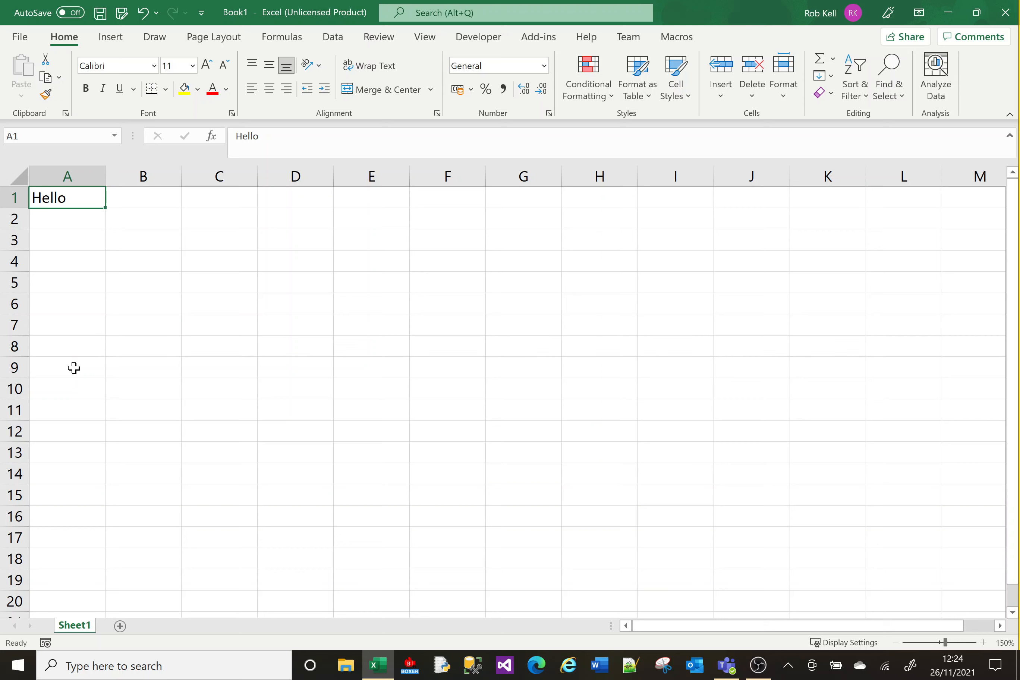
Copy Hello from A1 and paste it into A5, B3 and C2
{"action": "left_click", "coordinate": [47, 79]}
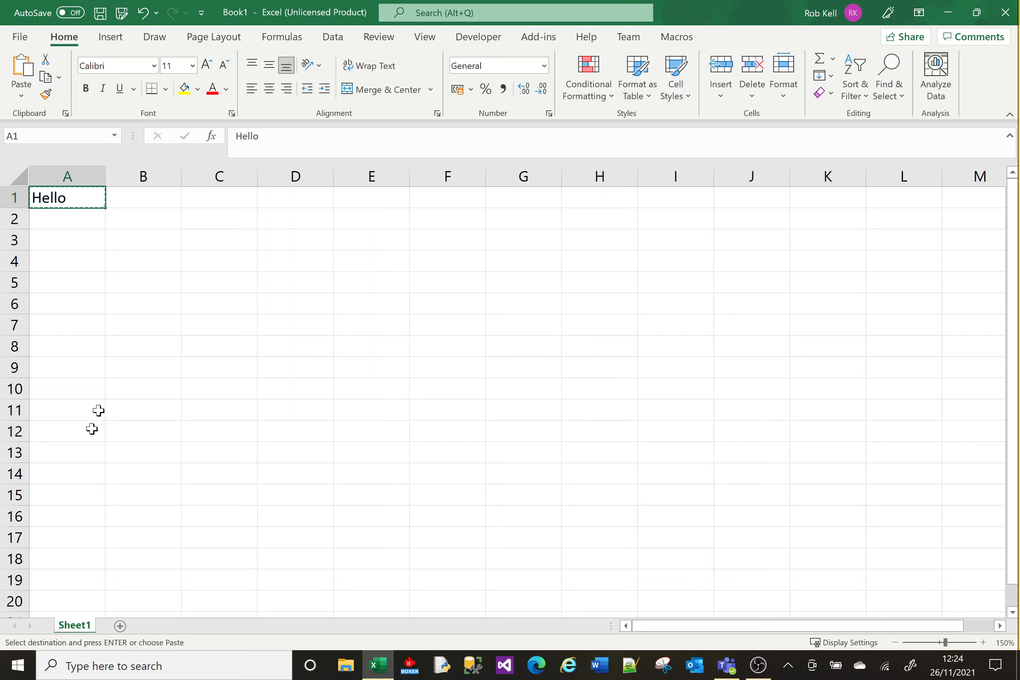
{"action": "left_click", "coordinate": [98, 282]}
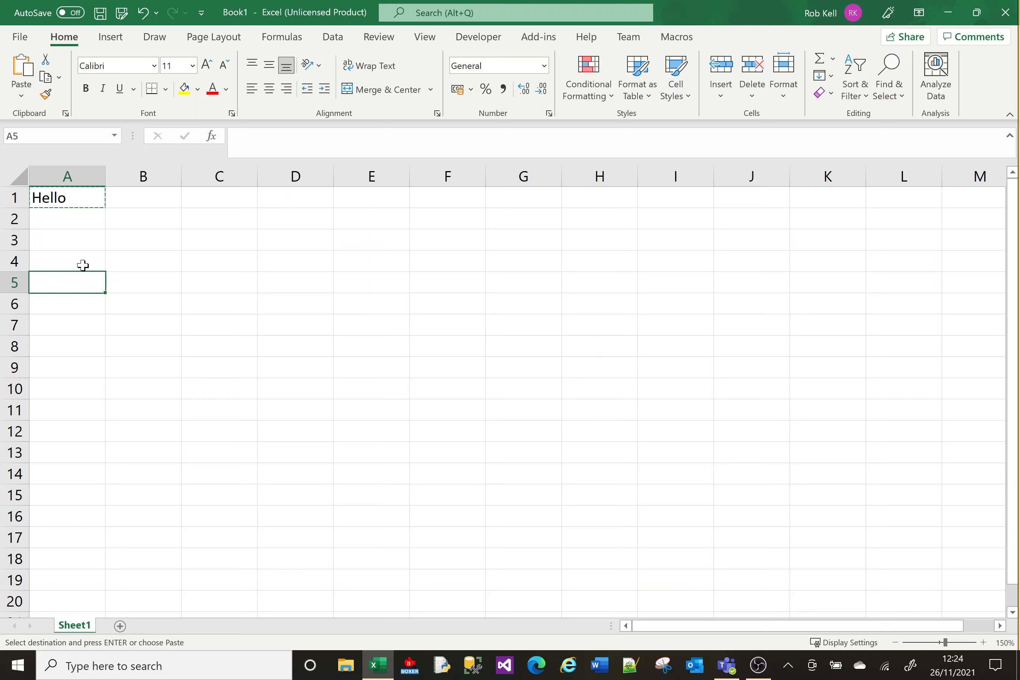
{"action": "left_click", "coordinate": [19, 53]}
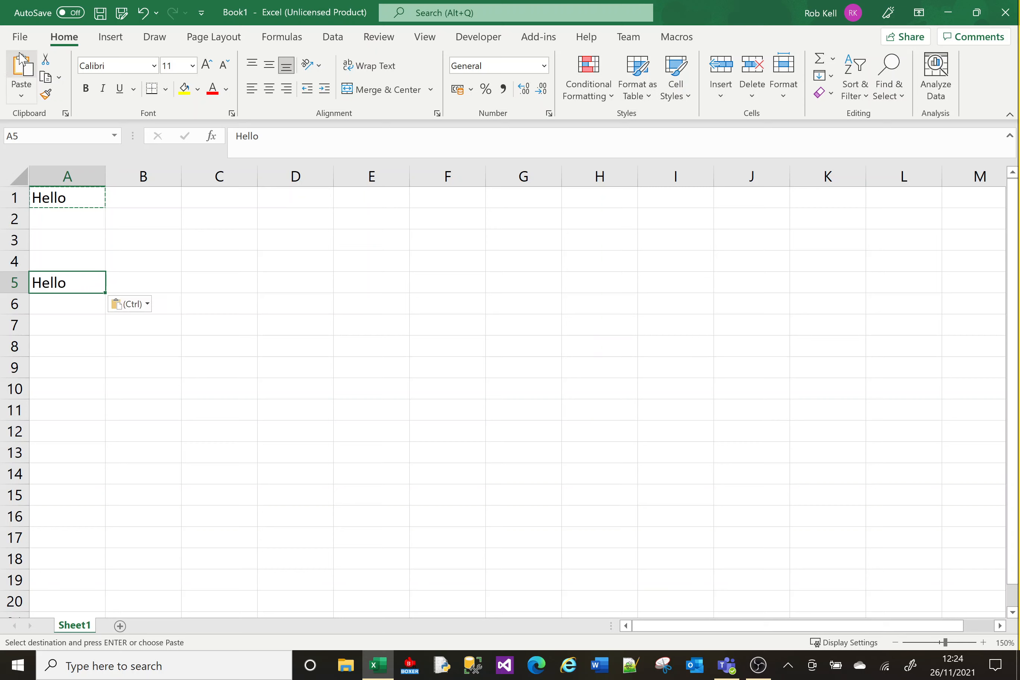
{"action": "left_click", "coordinate": [136, 240]}
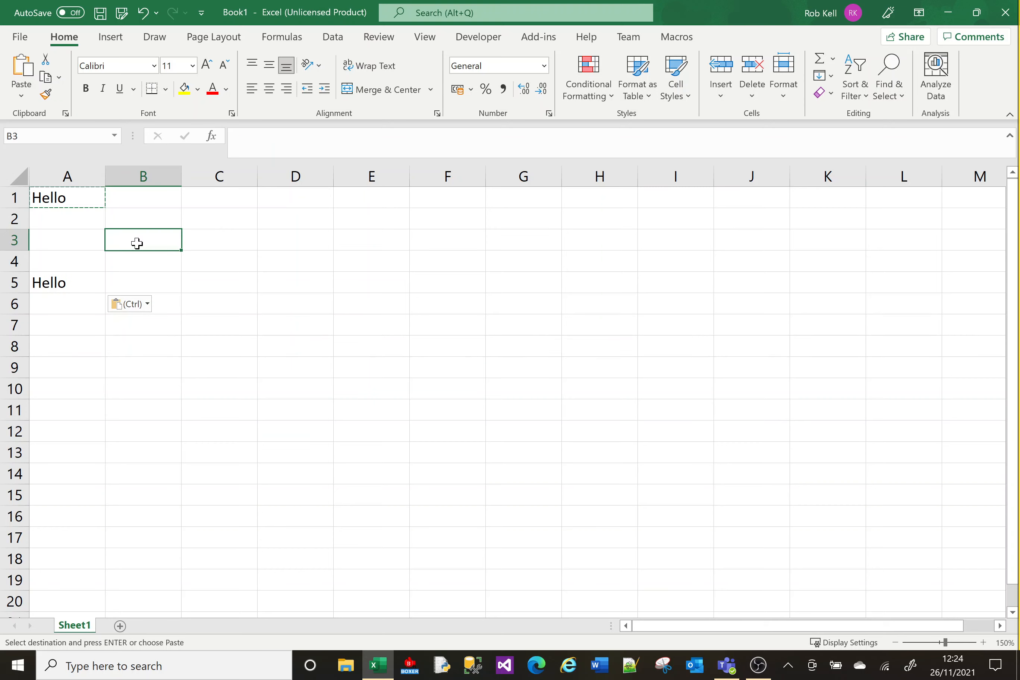
{"action": "left_click", "coordinate": [21, 66]}
{"action": "left_click", "coordinate": [235, 220]}
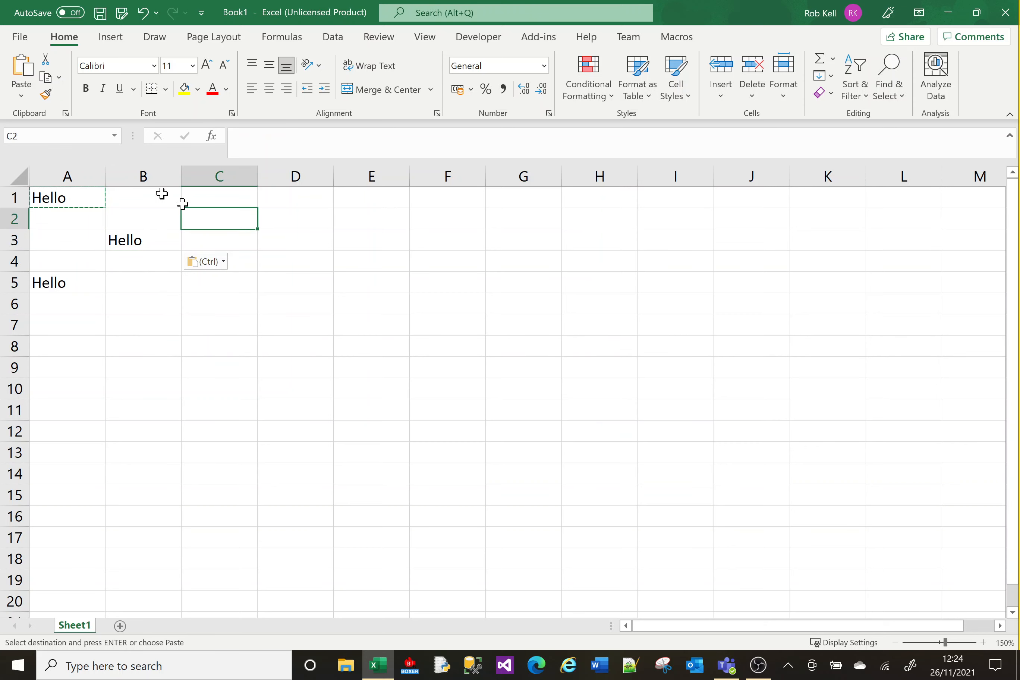
{"action": "left_click", "coordinate": [21, 66]}
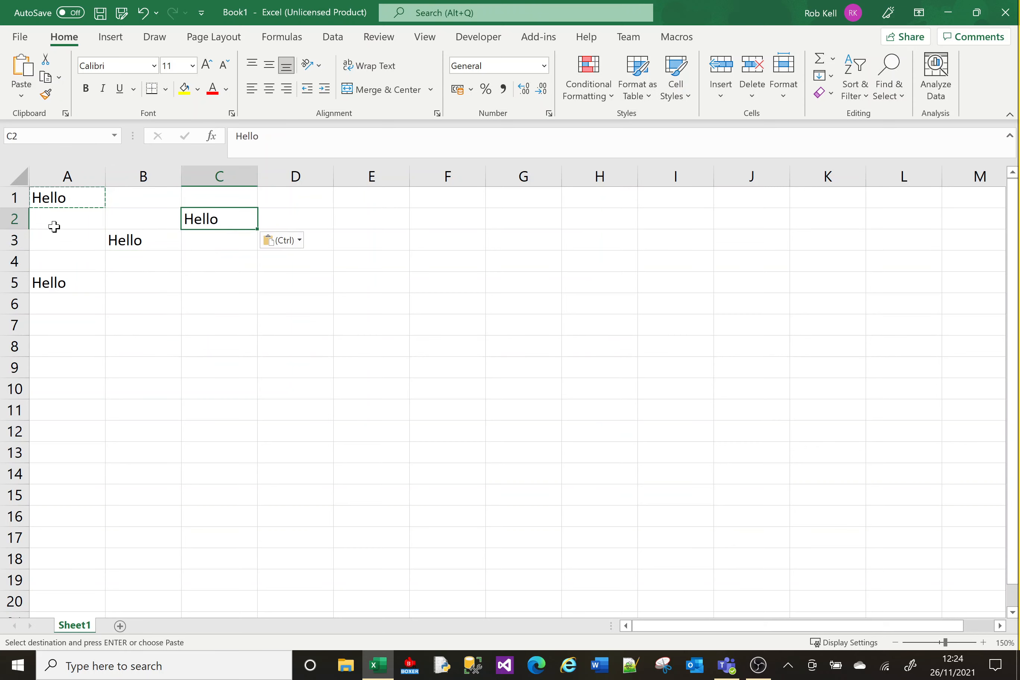
Paste Hello into B5, C5 and B7, then select the range A1:C7
{"action": "left_click", "coordinate": [162, 279]}
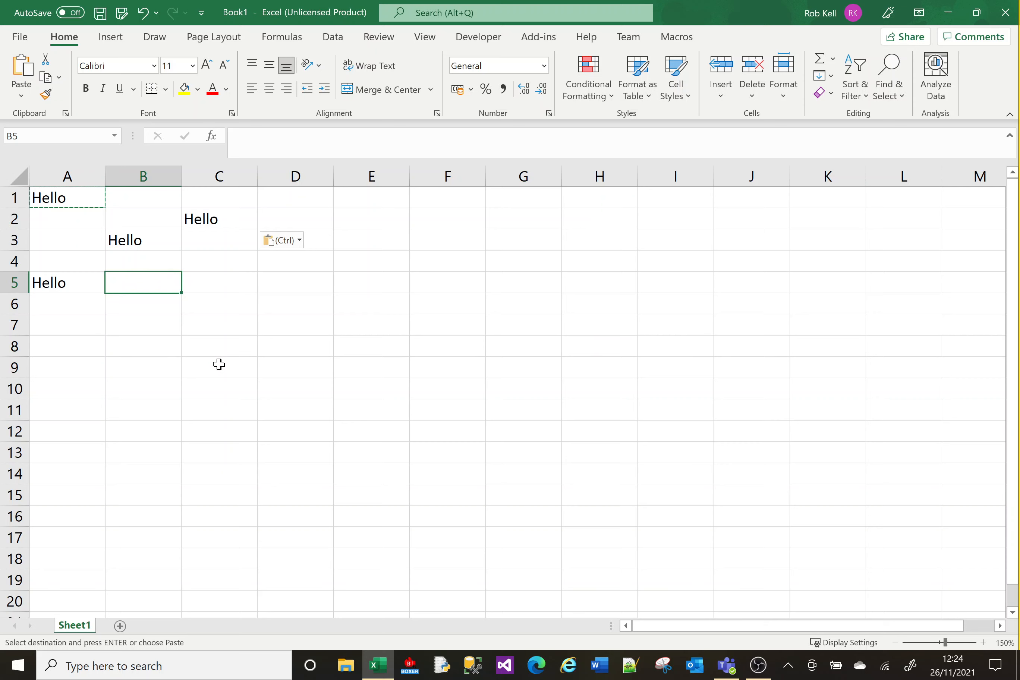
{"action": "type", "text": "Hello"}
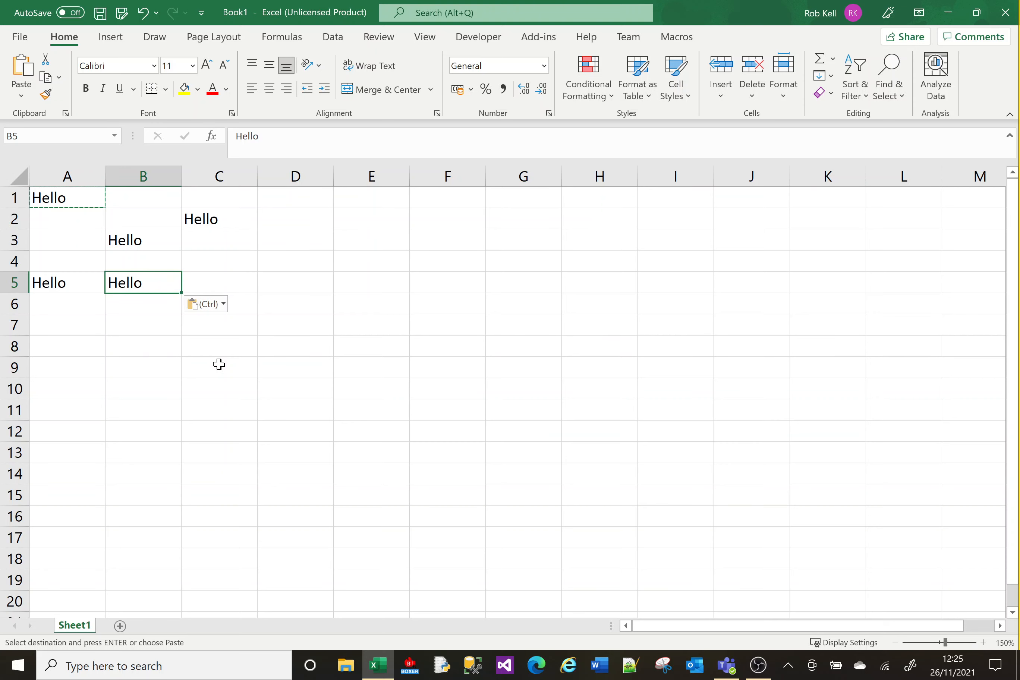
{"action": "key", "text": "Right"}
{"action": "type", "text": "Hello"}
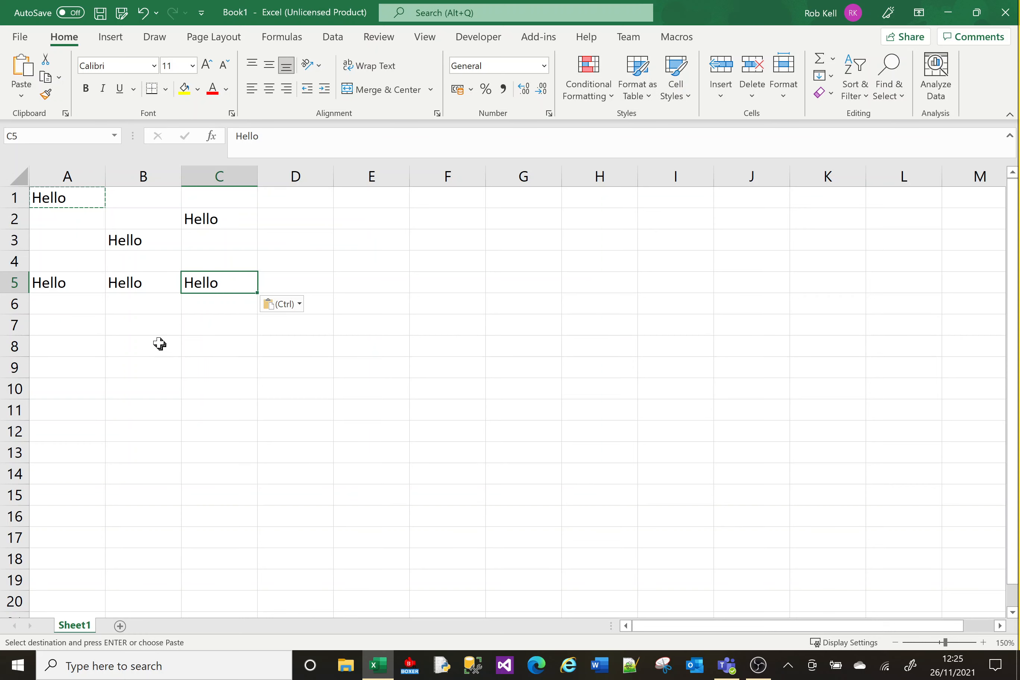
{"action": "left_click", "coordinate": [123, 331]}
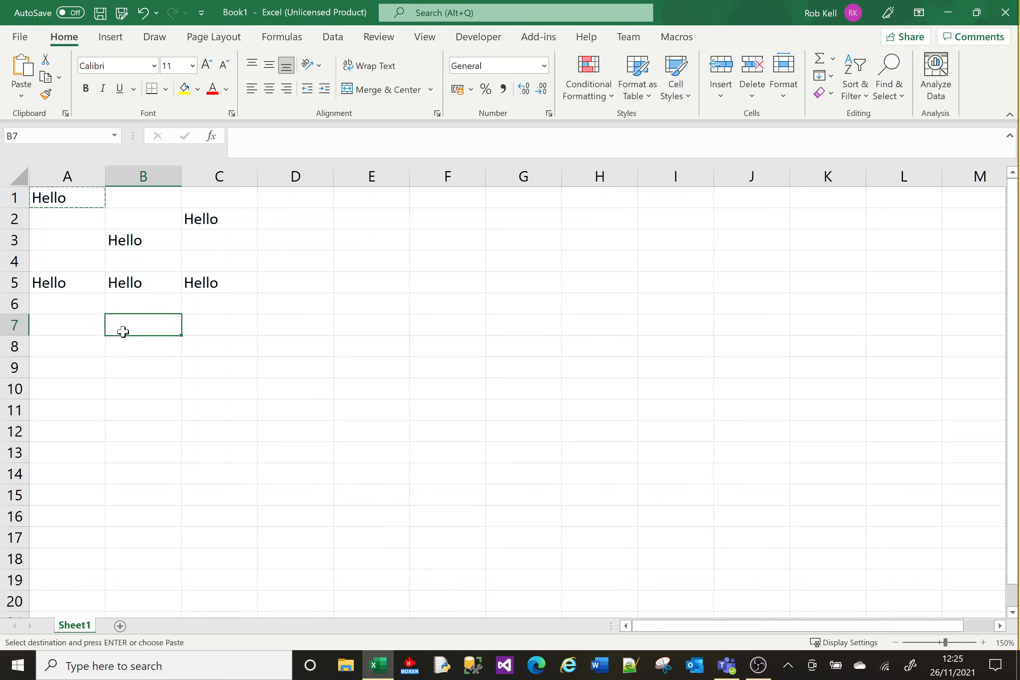
{"action": "key", "text": "Return"}
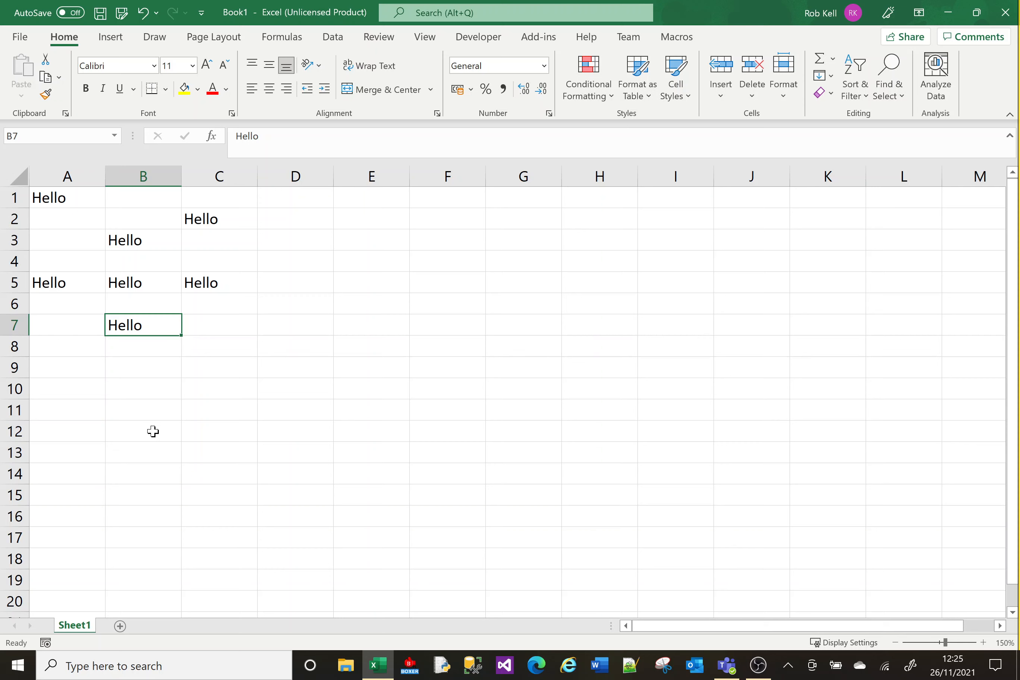
{"action": "left_click", "coordinate": [309, 218]}
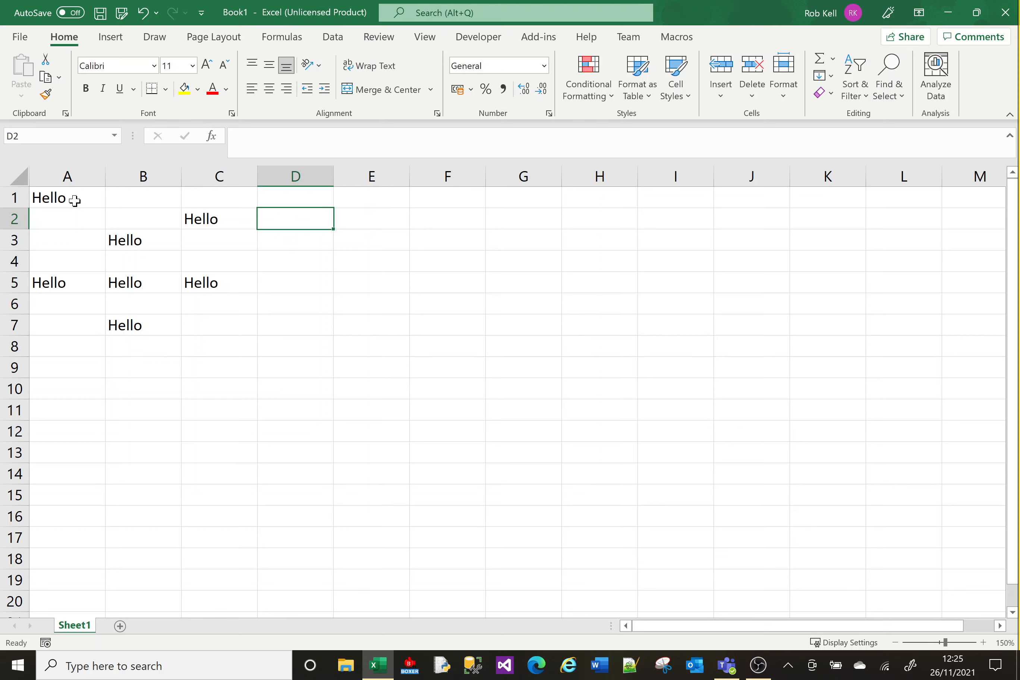
{"action": "left_click_drag", "start_coordinate": [233, 334], "coordinate": [39, 191]}
Clear the Hello copies from A1:C7 and re-enter Hello in A1
{"action": "key", "text": "Delete"}
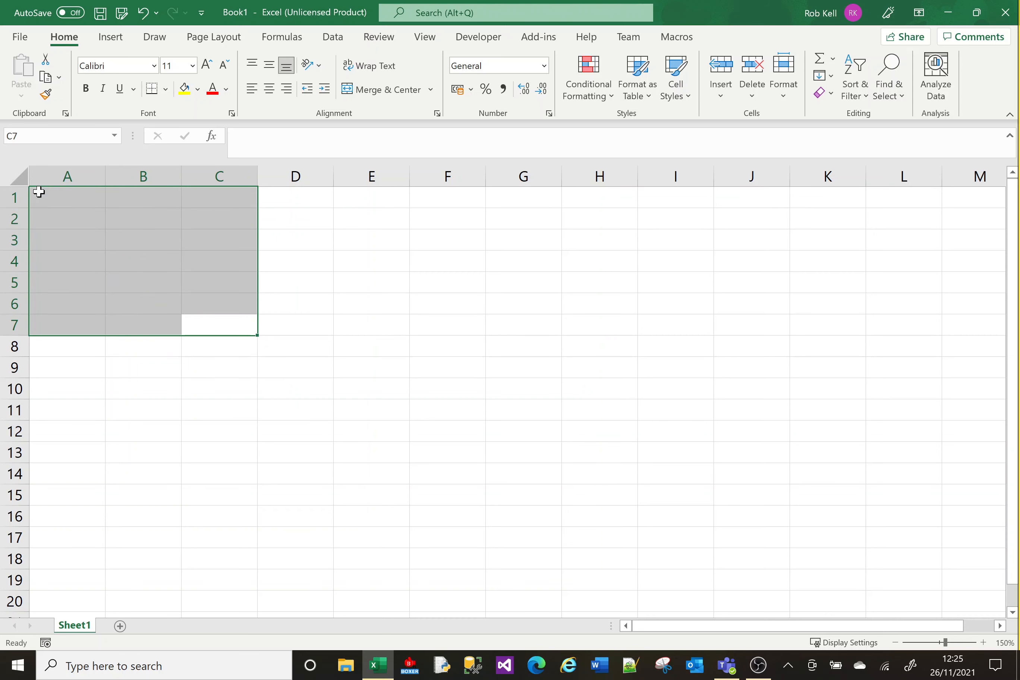
{"action": "left_click", "coordinate": [50, 203]}
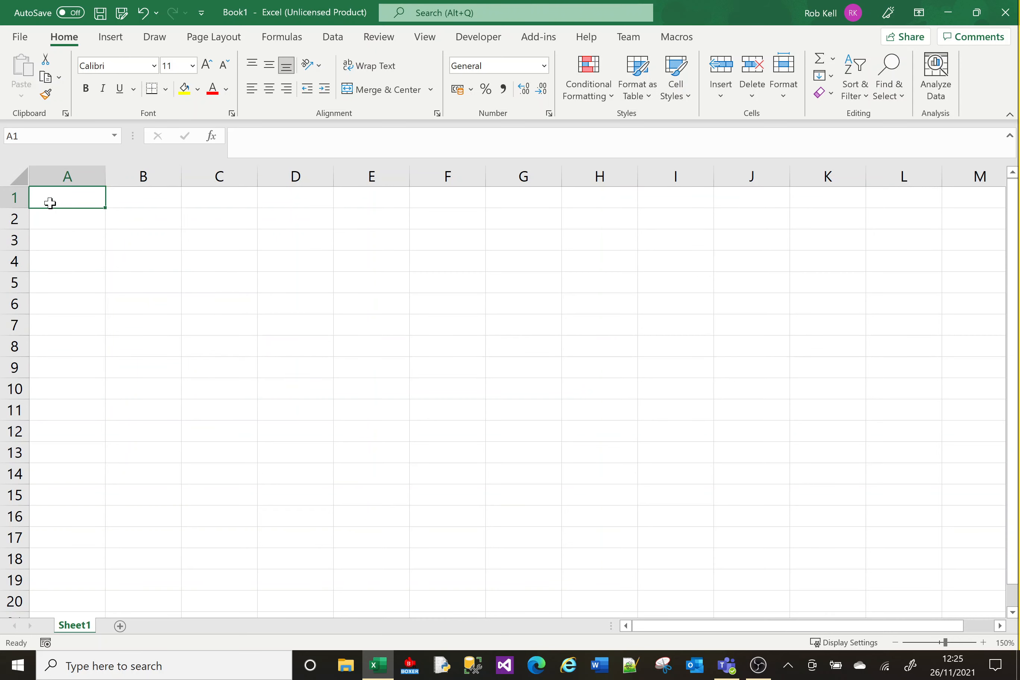
{"action": "type", "text": "Hello"}
{"action": "key", "text": "Return"}
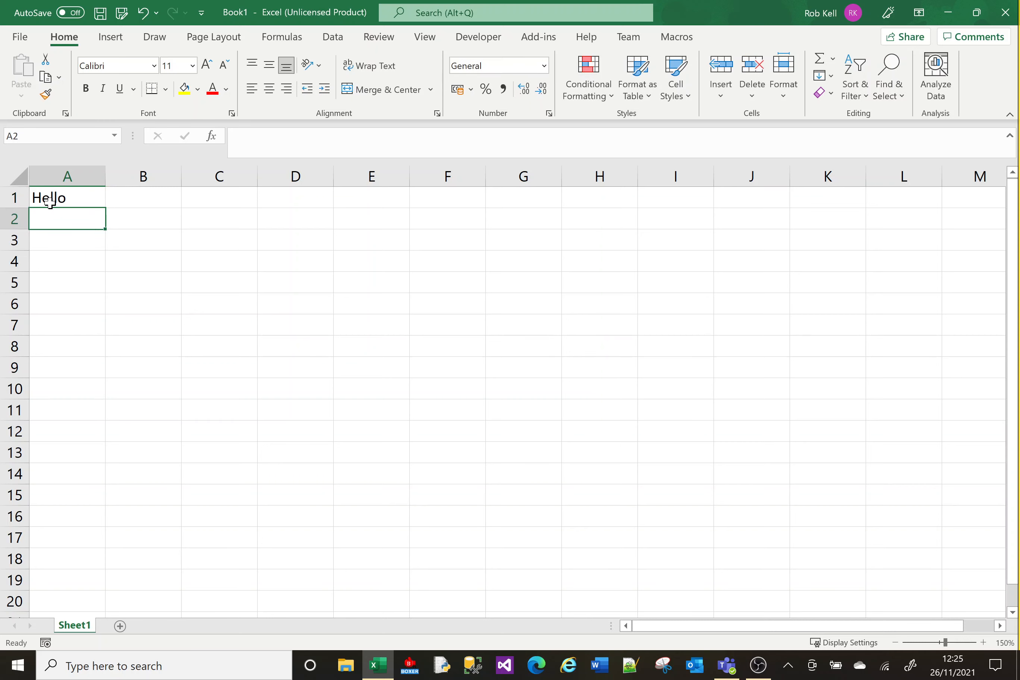
Format A1 with a yellow fill and bold red text
{"action": "left_click", "coordinate": [198, 89]}
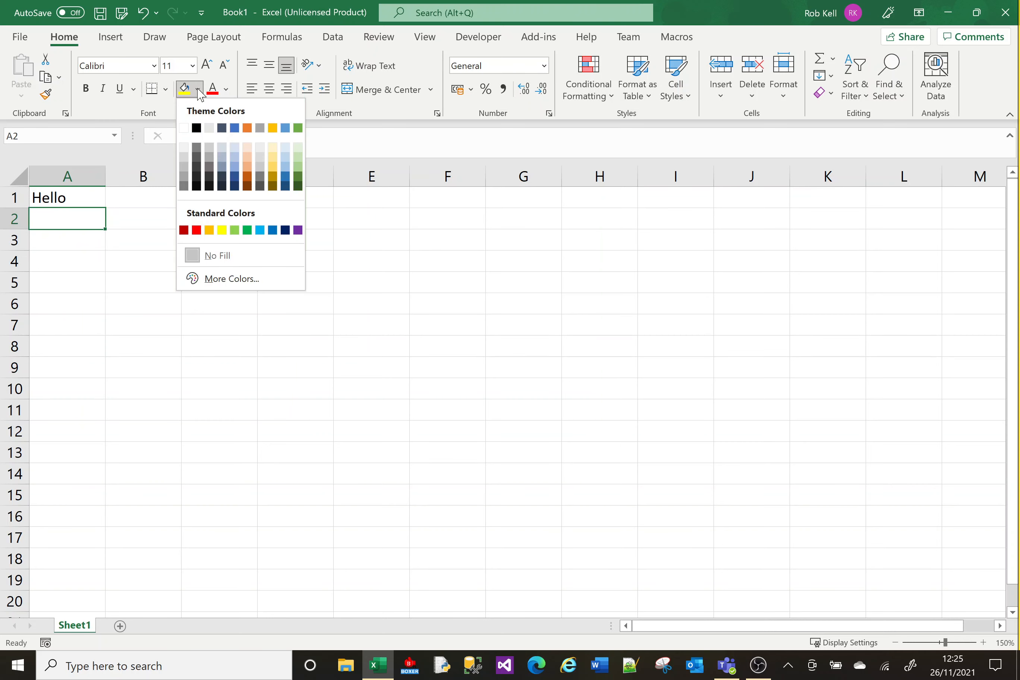
{"action": "left_click", "coordinate": [223, 230]}
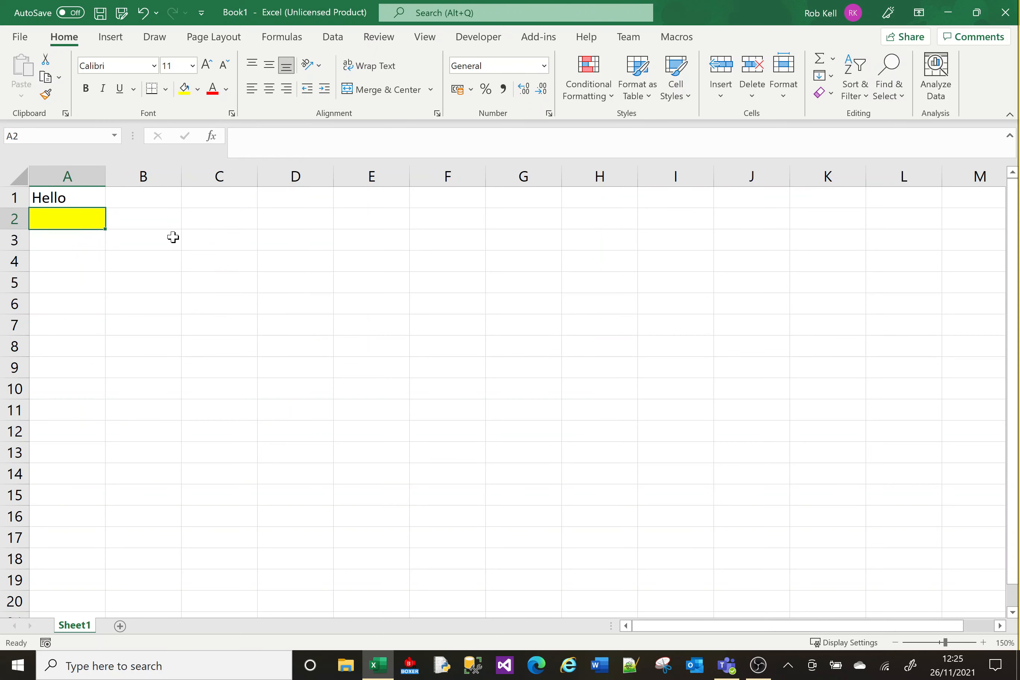
{"action": "key", "text": "ctrl+z"}
{"action": "left_click", "coordinate": [84, 198]}
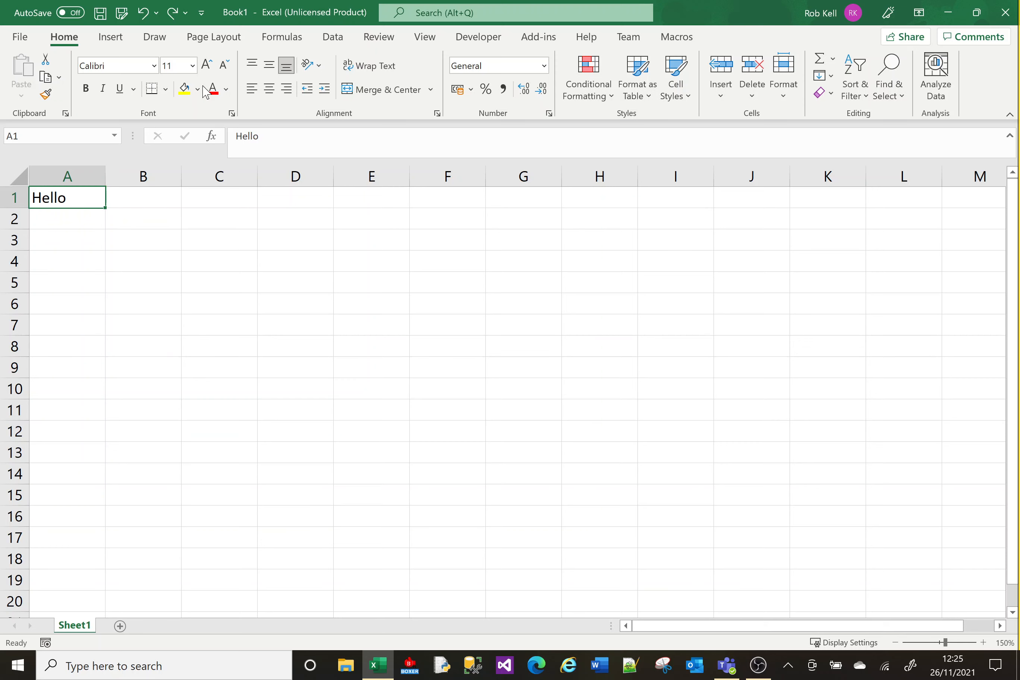
{"action": "left_click", "coordinate": [184, 89]}
{"action": "left_click", "coordinate": [212, 90]}
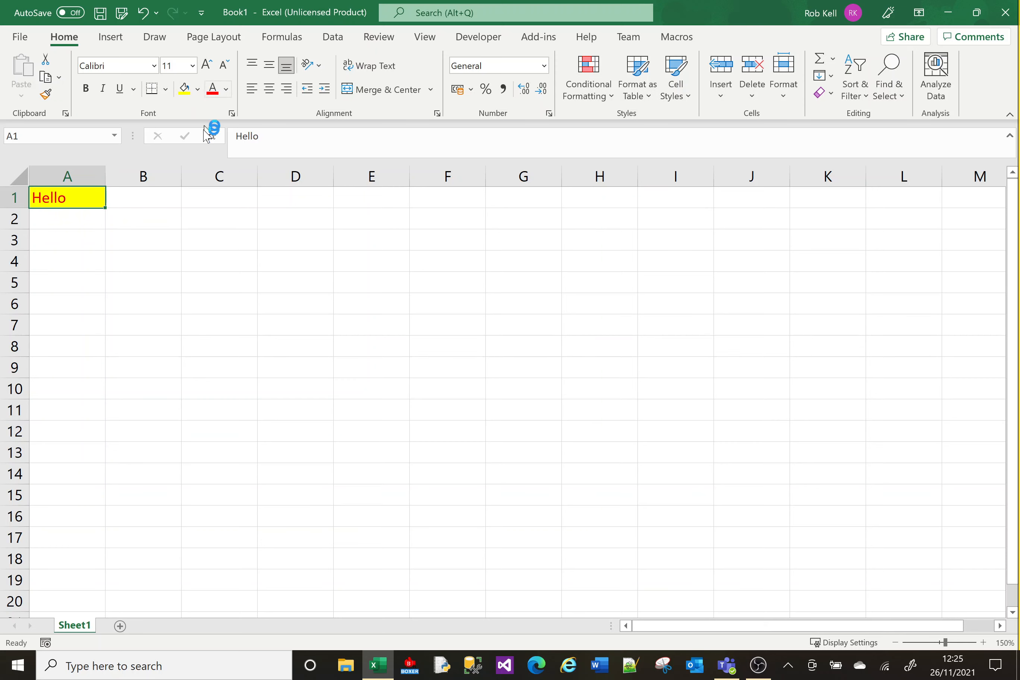
{"action": "left_click", "coordinate": [86, 88]}
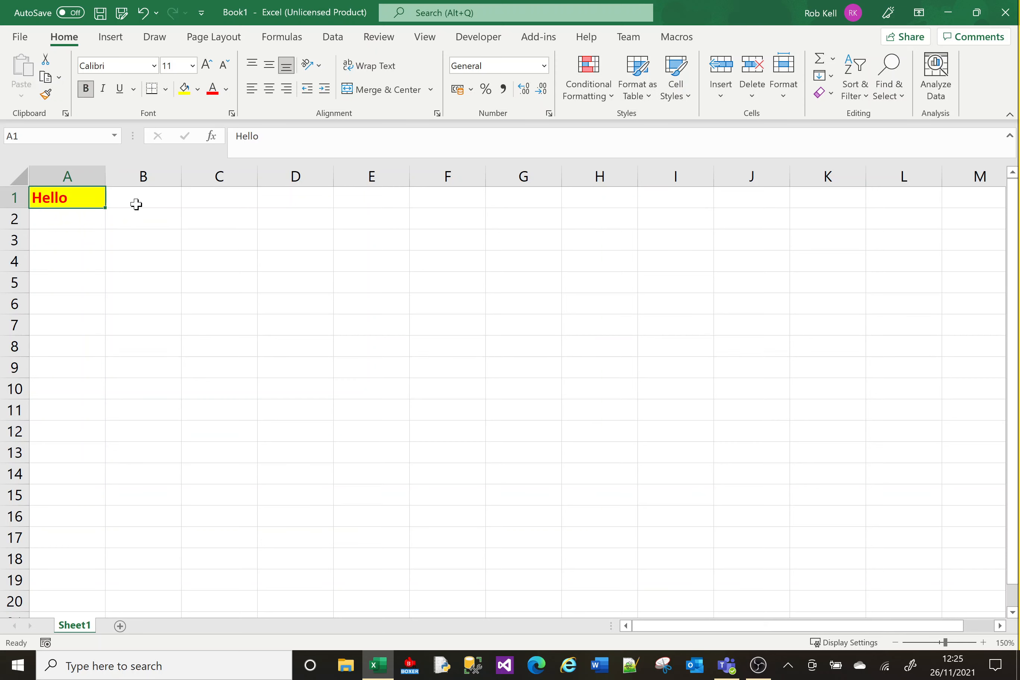
{"action": "left_click", "coordinate": [137, 235]}
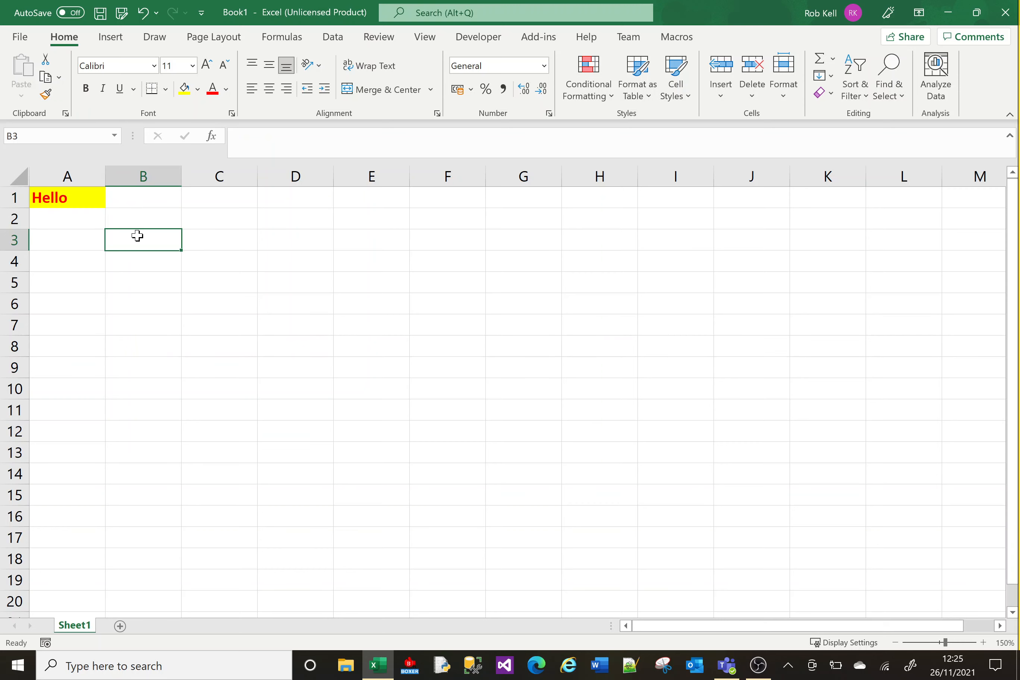
Copy the formatted A1 and paste it into A3
{"action": "left_click", "coordinate": [79, 199]}
{"action": "key", "text": "ctrl+c"}
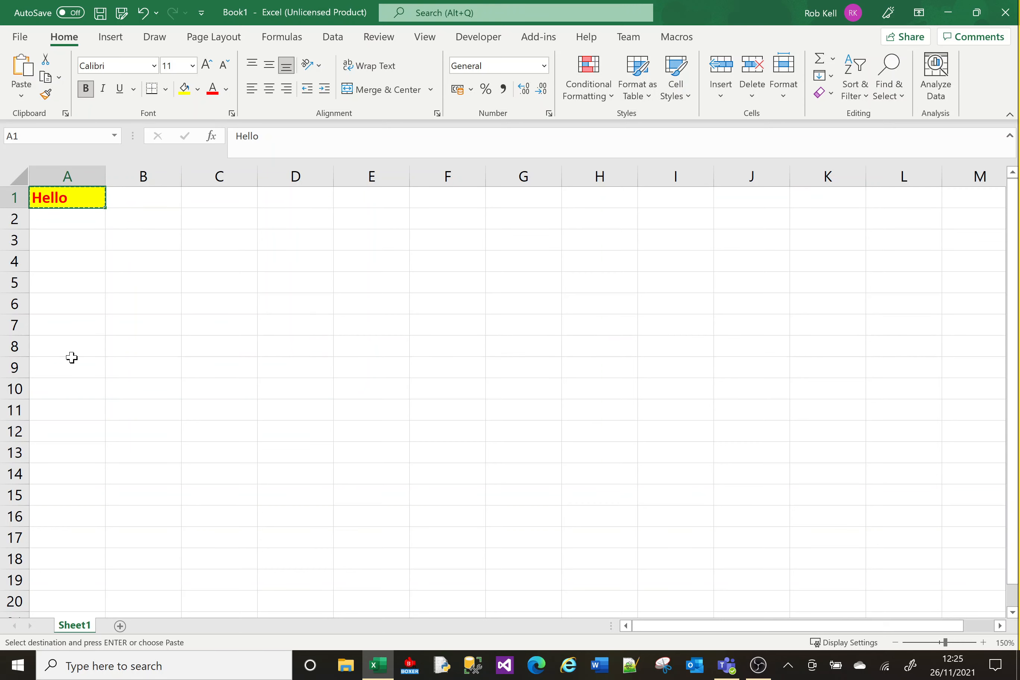
{"action": "left_click", "coordinate": [73, 237]}
{"action": "key", "text": "Return"}
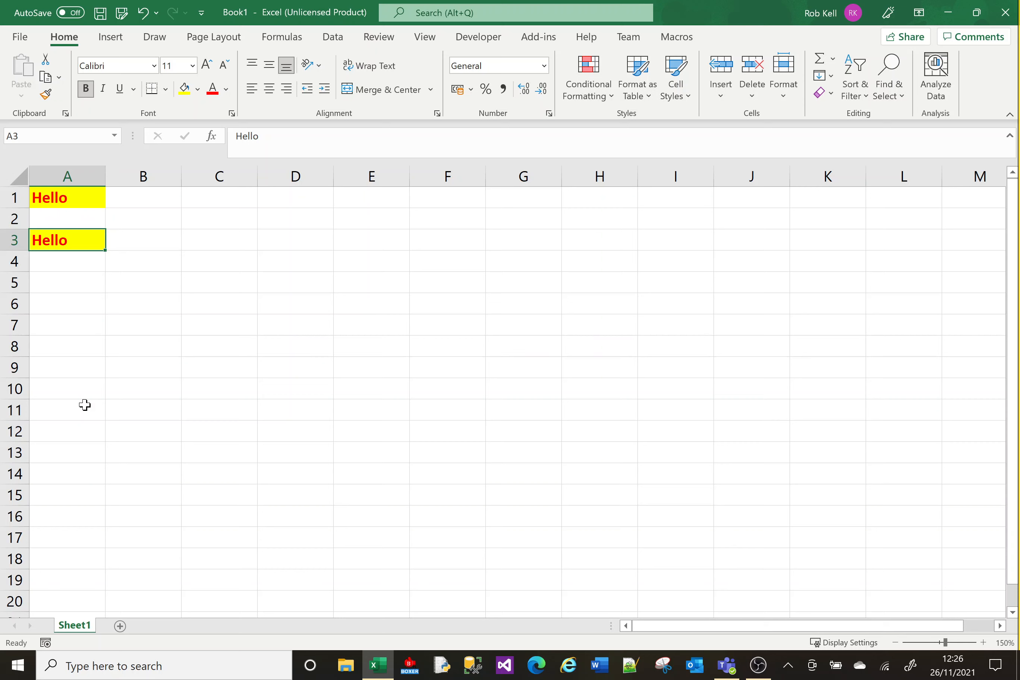
Paste A1 into C1 as values only, giving a plain unformatted Hello
{"action": "left_click", "coordinate": [68, 200]}
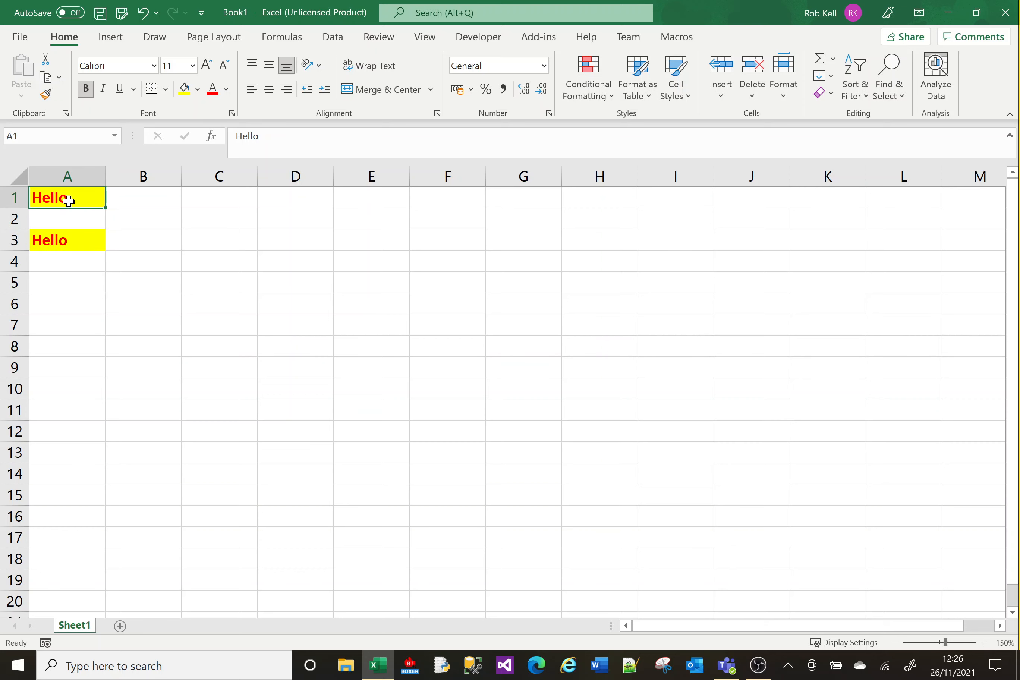
{"action": "key", "text": "ctrl+c"}
{"action": "left_click", "coordinate": [226, 200]}
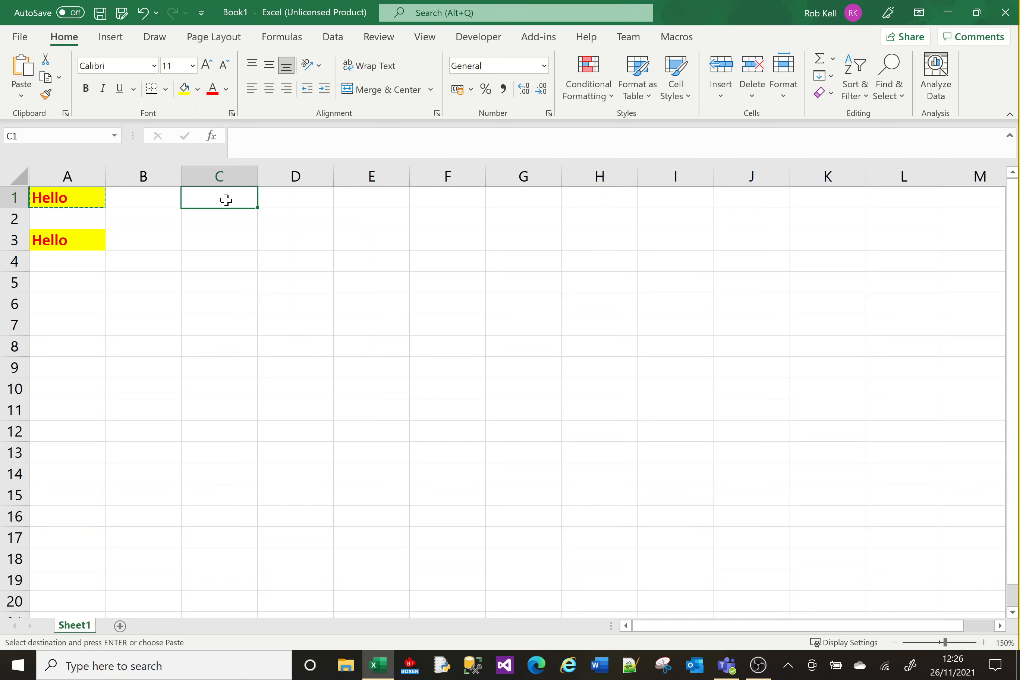
{"action": "right_click", "coordinate": [226, 200]}
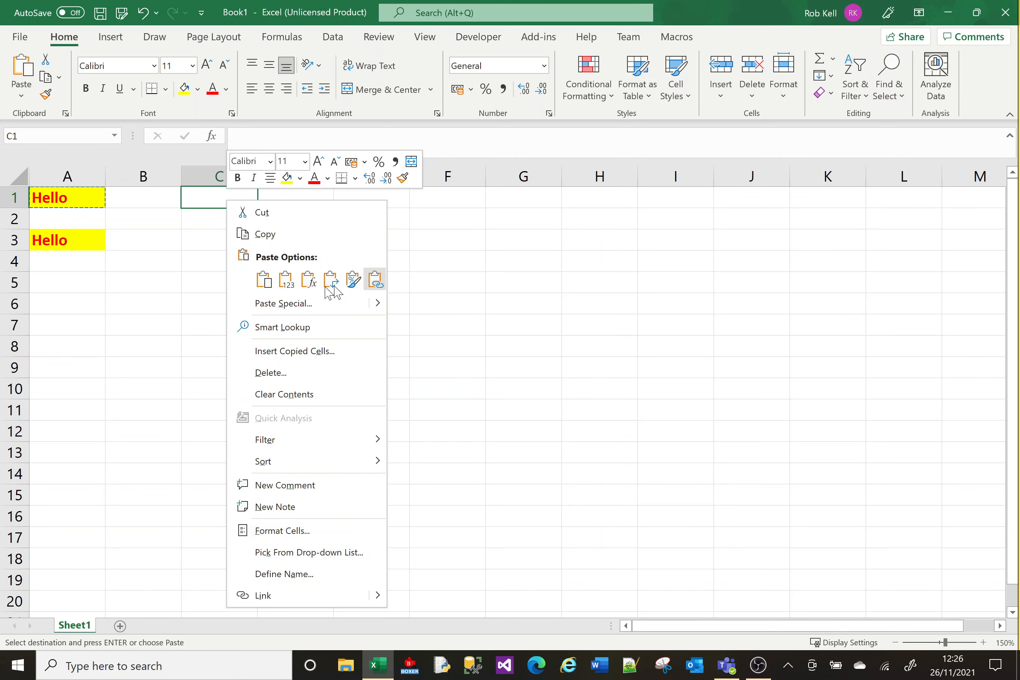
{"action": "left_click", "coordinate": [264, 281]}
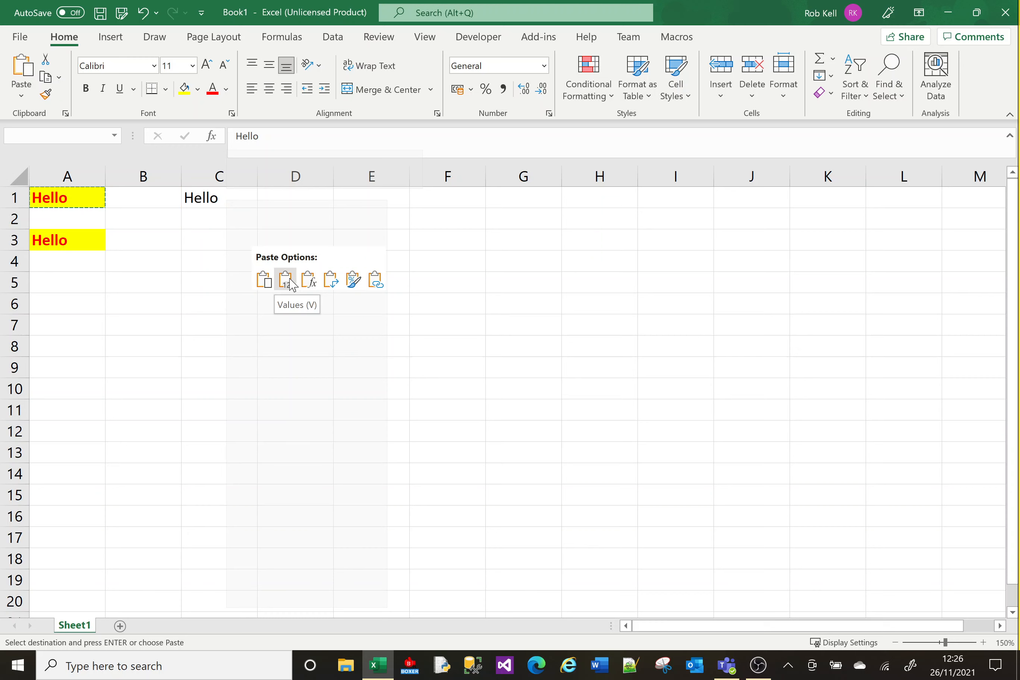
{"action": "left_click", "coordinate": [291, 285]}
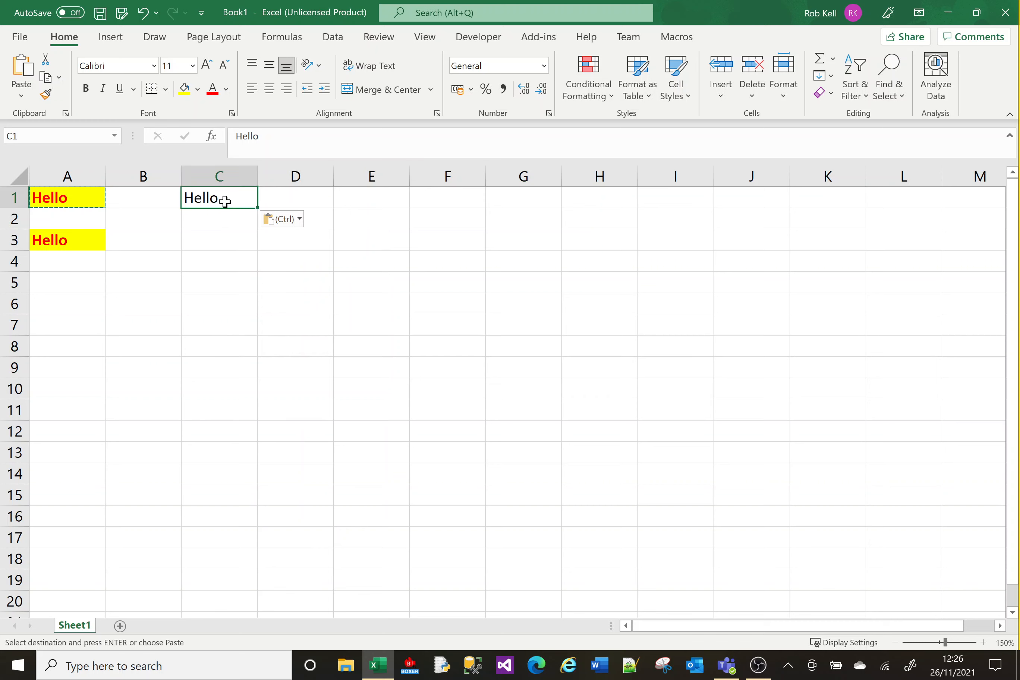
Enter Goodbye in C3 and copy A1 again
{"action": "left_click", "coordinate": [221, 242]}
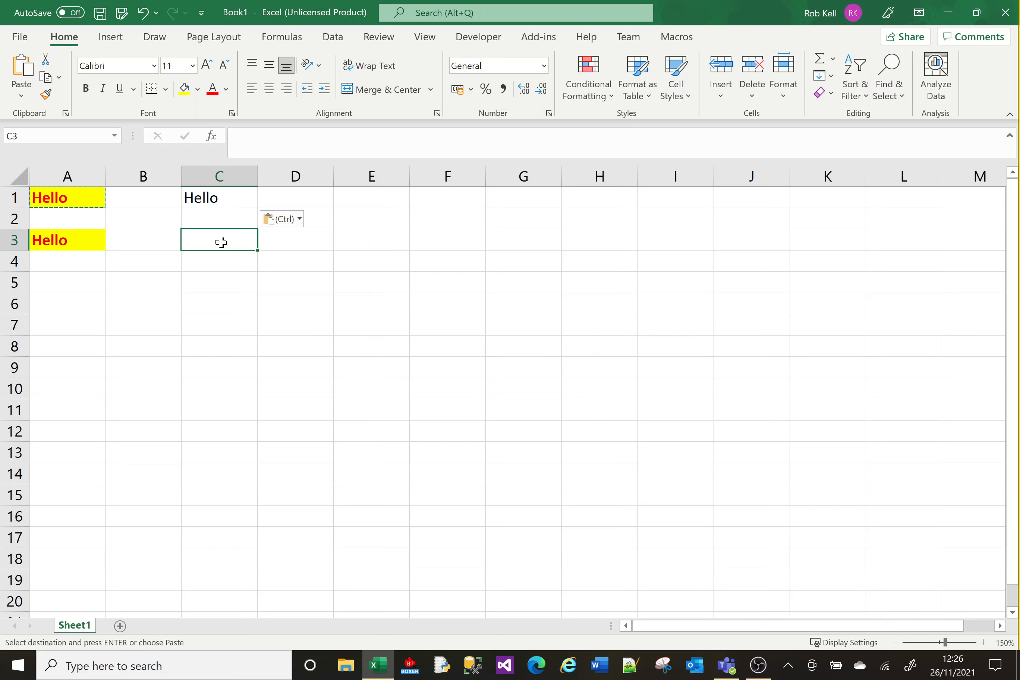
{"action": "type", "text": "Goodbye"}
{"action": "key", "text": "Return"}
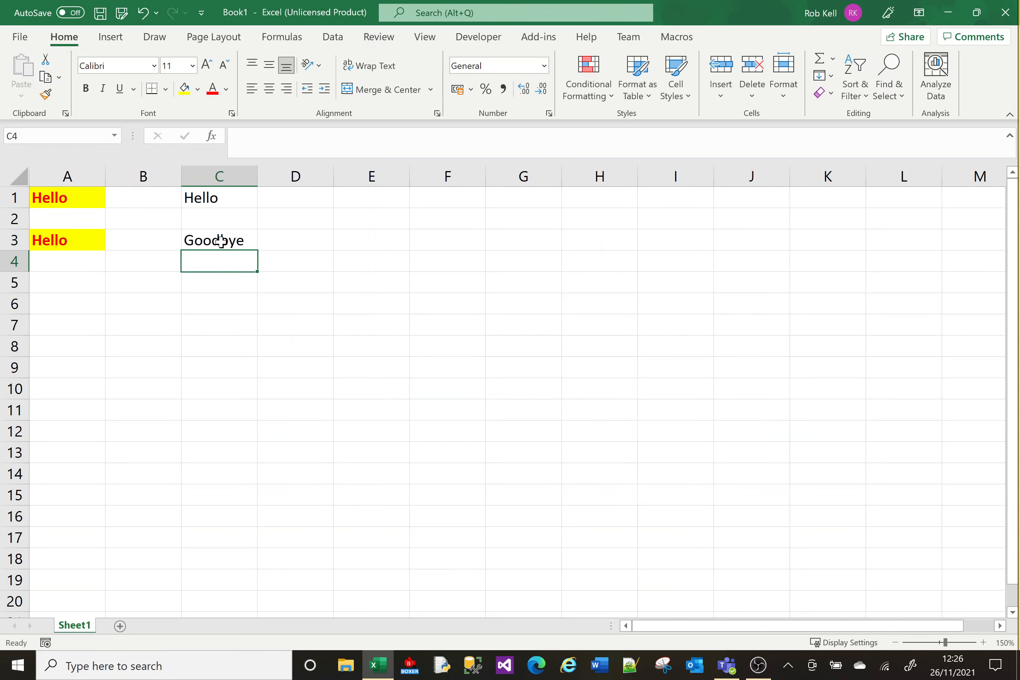
{"action": "left_click", "coordinate": [60, 198]}
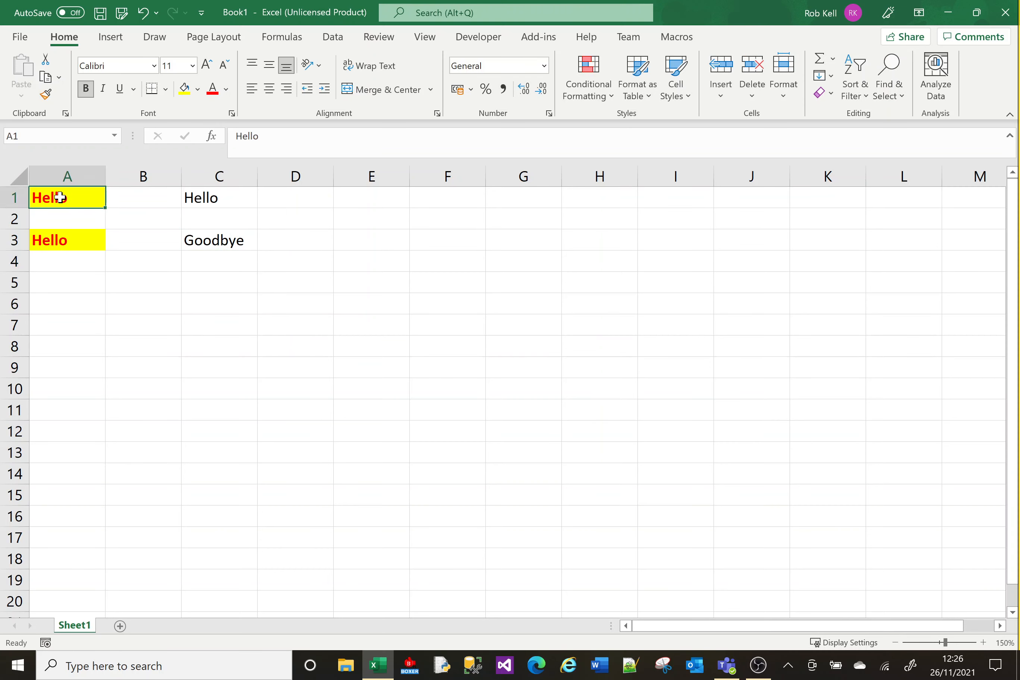
{"action": "left_click", "coordinate": [46, 95]}
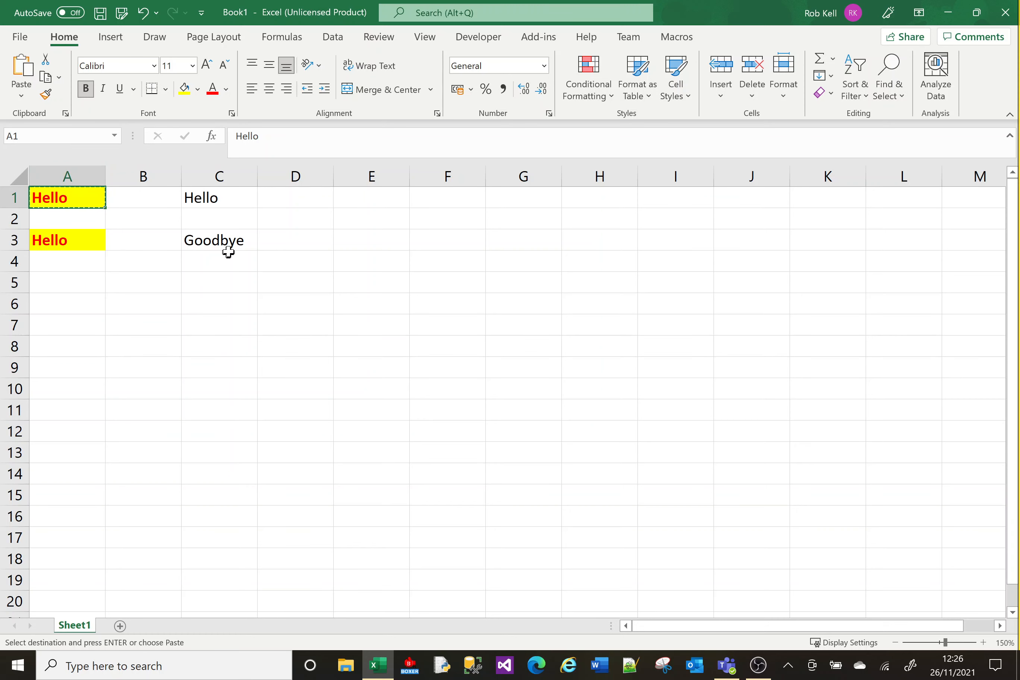
Paste only A1's formatting onto C3, making Goodbye bold red on yellow
{"action": "right_click", "coordinate": [220, 240]}
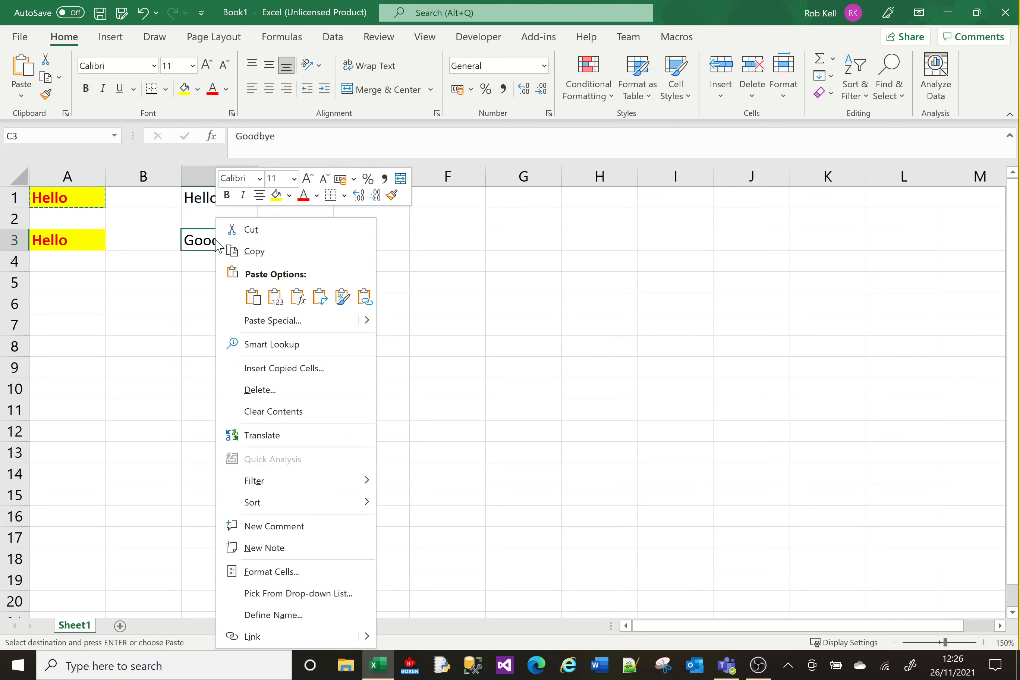
{"action": "left_click", "coordinate": [253, 298]}
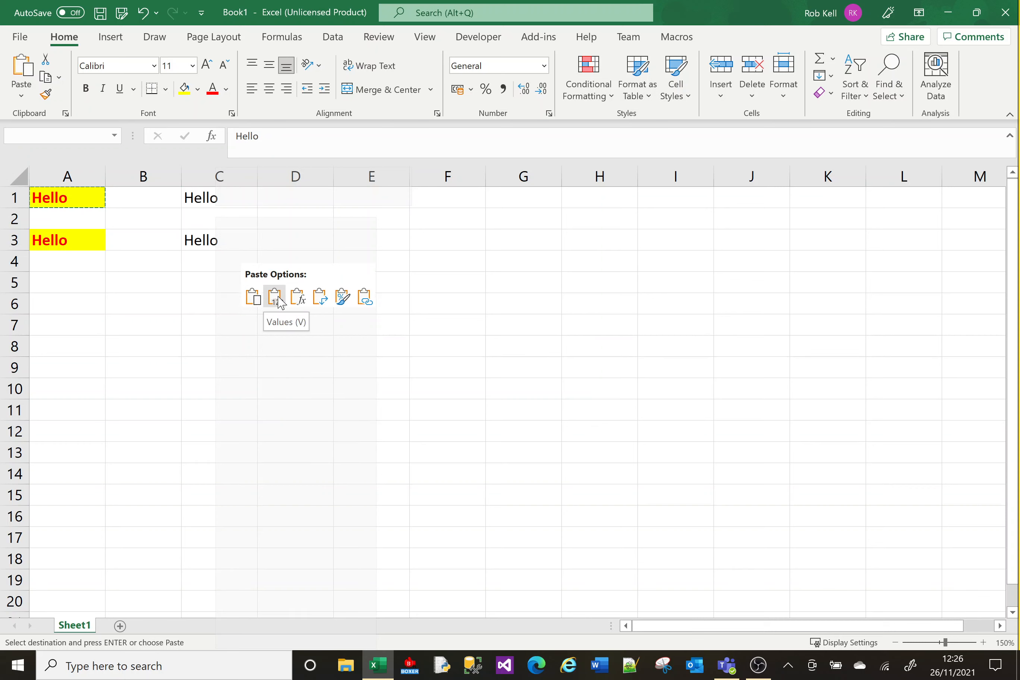
{"action": "left_click", "coordinate": [345, 307]}
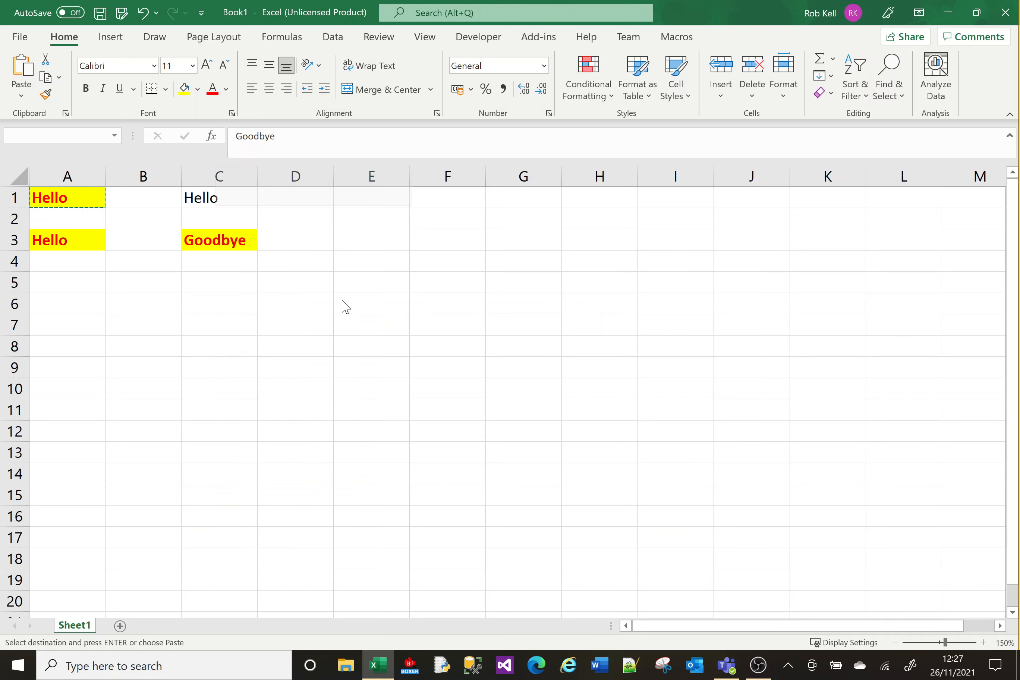
Enter =1*20 in E1, then correct it to =4*20 so it shows 80
{"action": "left_click", "coordinate": [192, 292]}
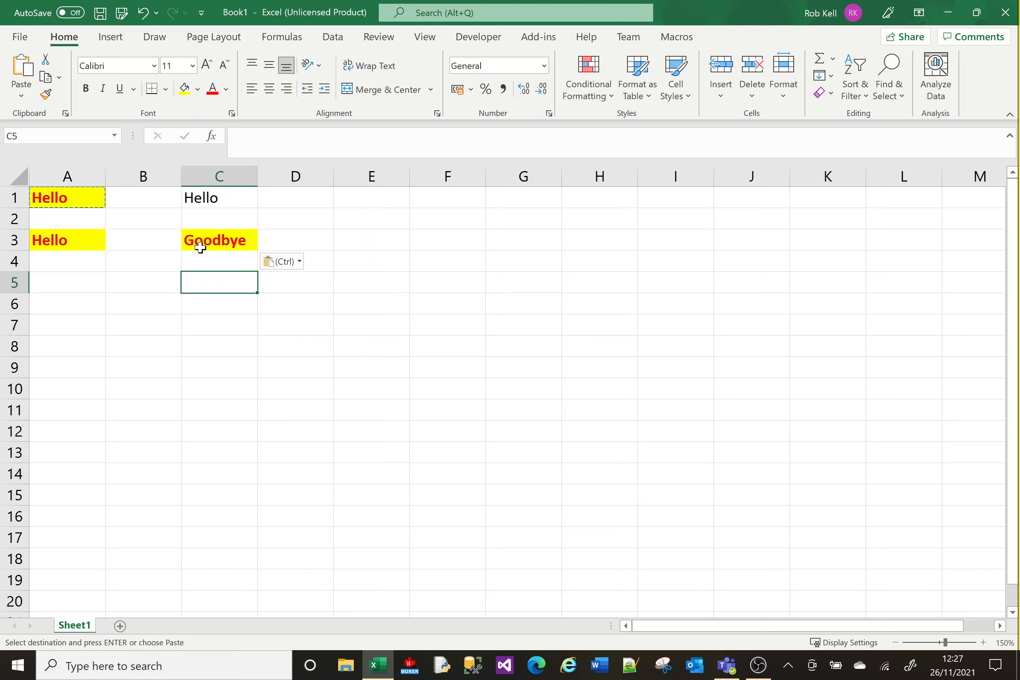
{"action": "left_click", "coordinate": [368, 198]}
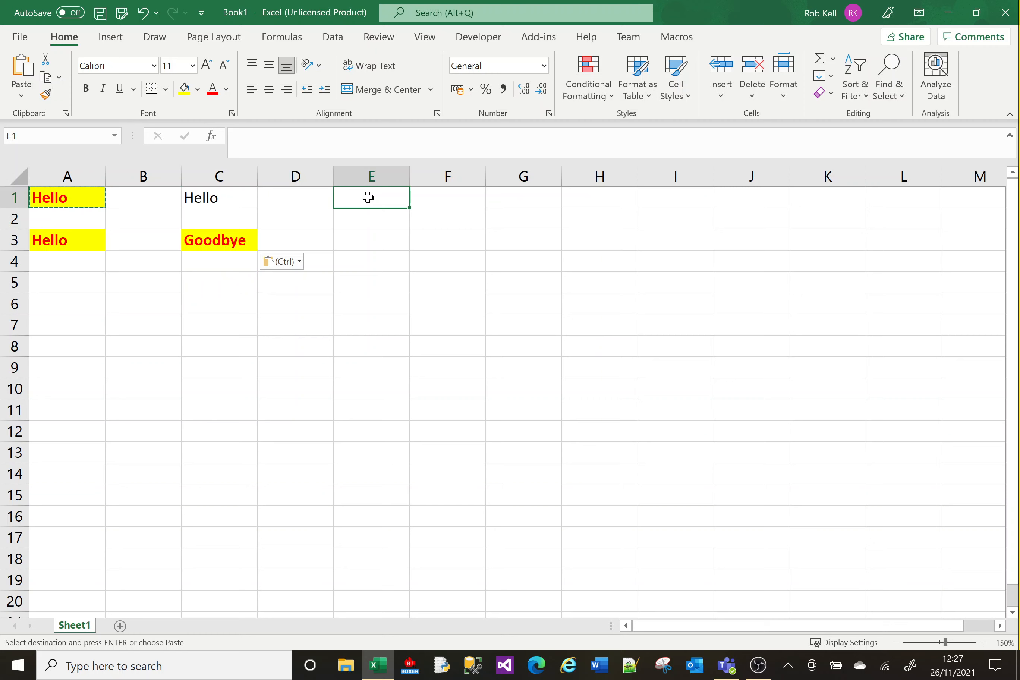
{"action": "type", "text": "=1"}
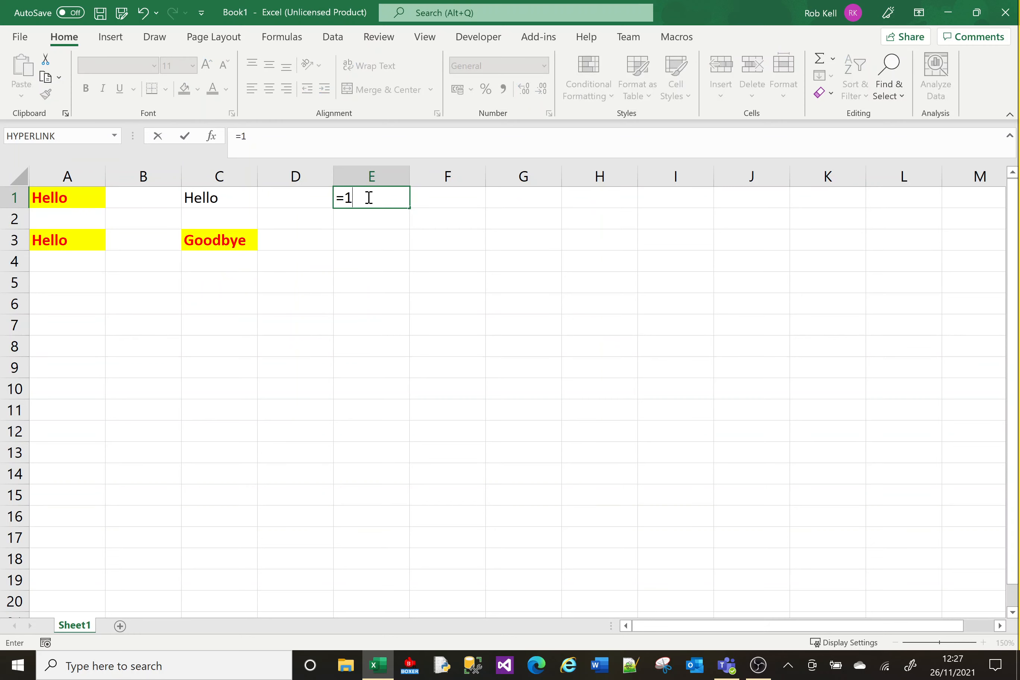
{"action": "type", "text": "*20"}
{"action": "key", "text": "Return"}
{"action": "left_click", "coordinate": [368, 197]}
{"action": "left_click", "coordinate": [244, 136]}
{"action": "key", "text": "BackSpace"}
{"action": "type", "text": "4"}
{"action": "key", "text": "Return"}
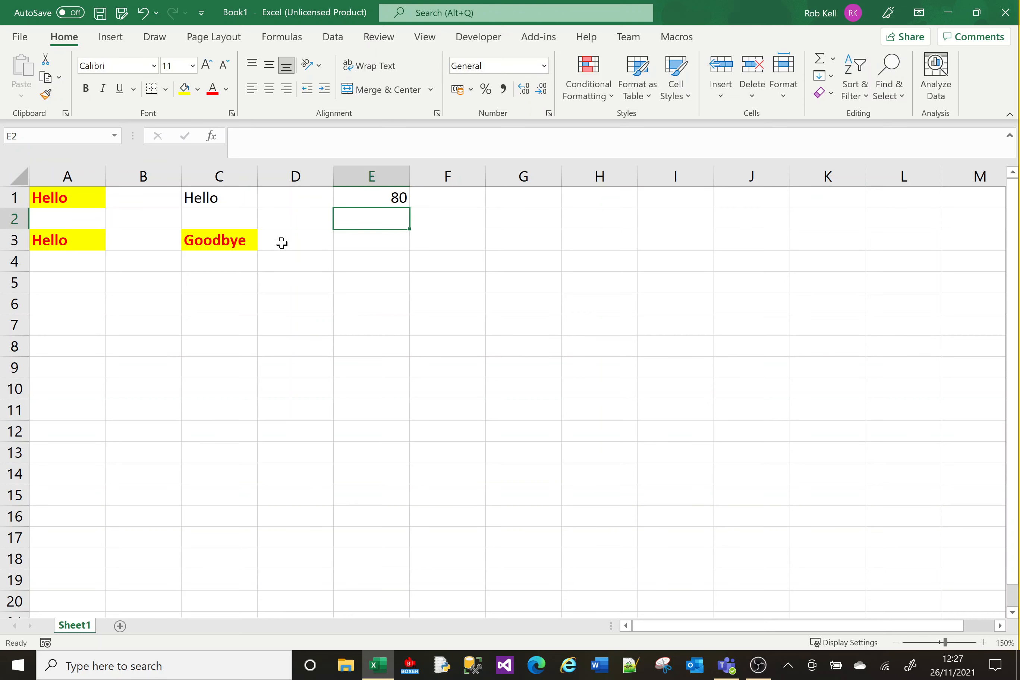
{"action": "left_click", "coordinate": [371, 203]}
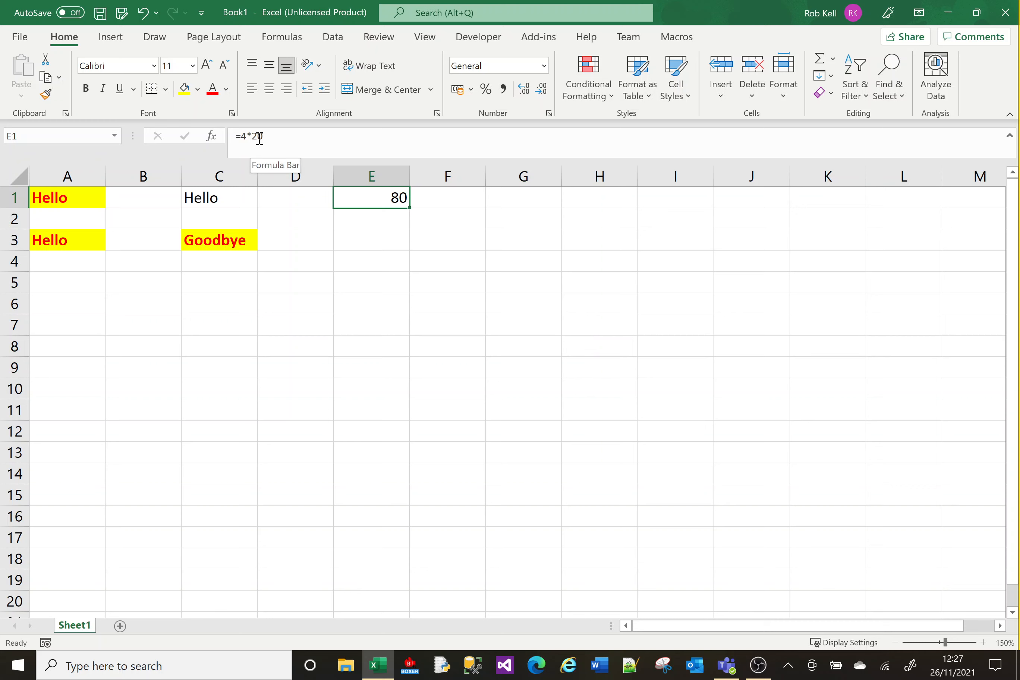
Copy E1 and paste its =4*20 formula into B6, showing 80
{"action": "key", "text": "ctrl+c"}
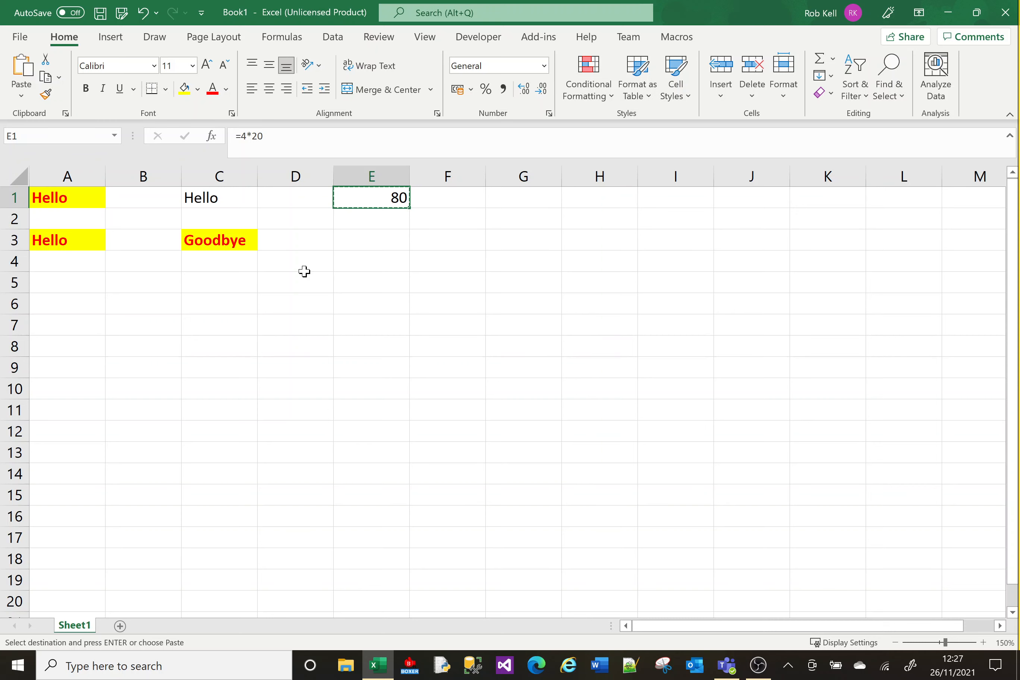
{"action": "left_click", "coordinate": [157, 303]}
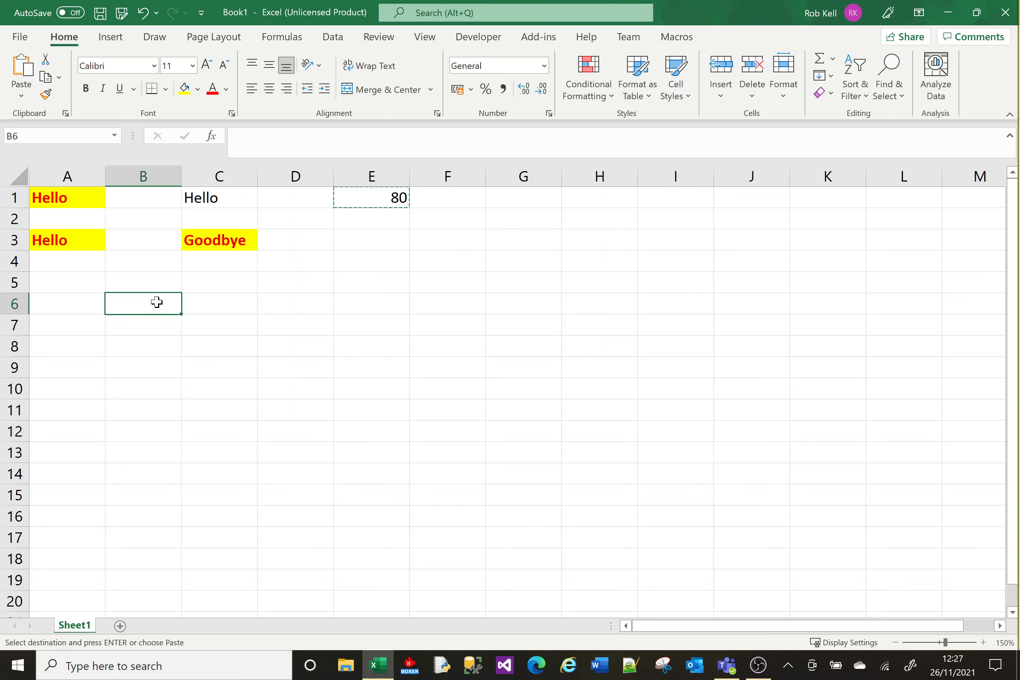
{"action": "right_click", "coordinate": [157, 305]}
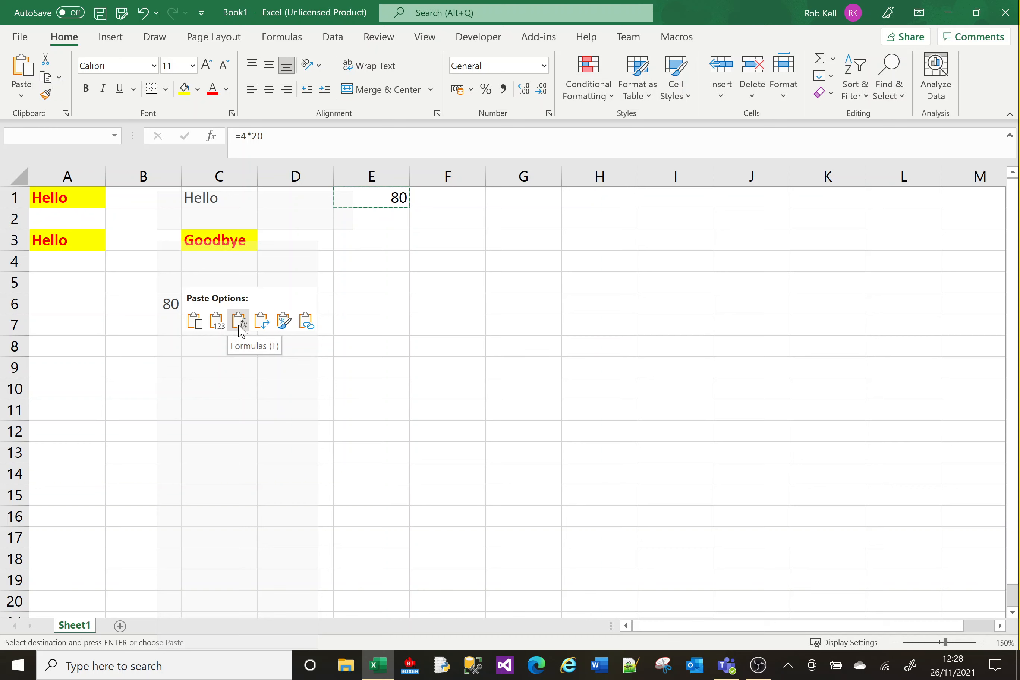
{"action": "left_click", "coordinate": [239, 323]}
{"action": "left_click", "coordinate": [148, 305]}
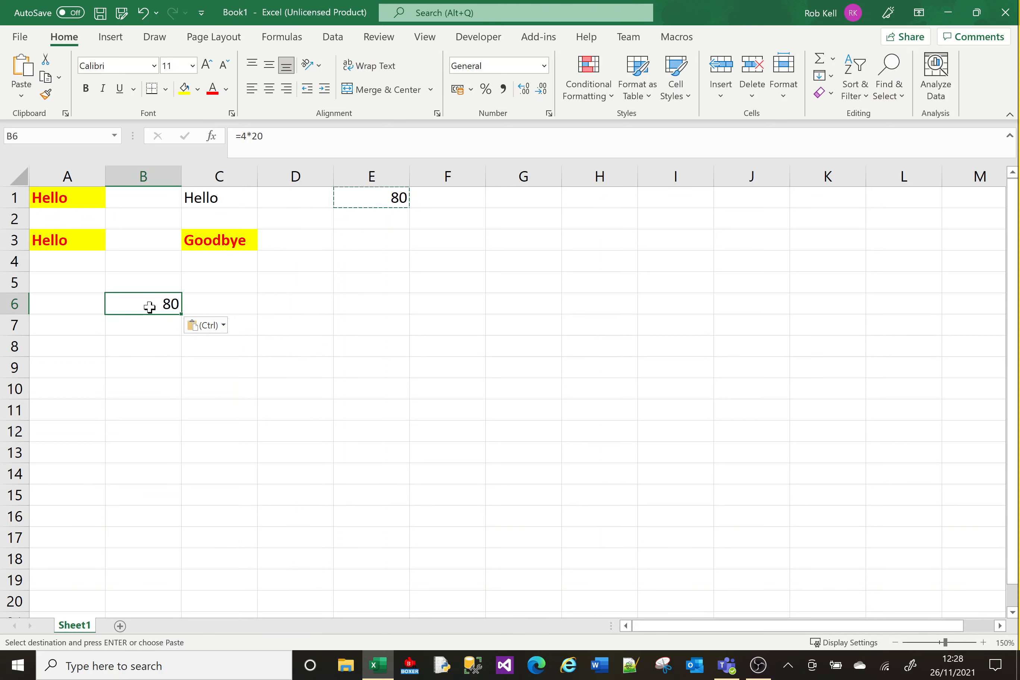
Change E1's formula to =54*20 so it shows 1080, leaving B6 at 80
{"action": "left_click", "coordinate": [379, 198]}
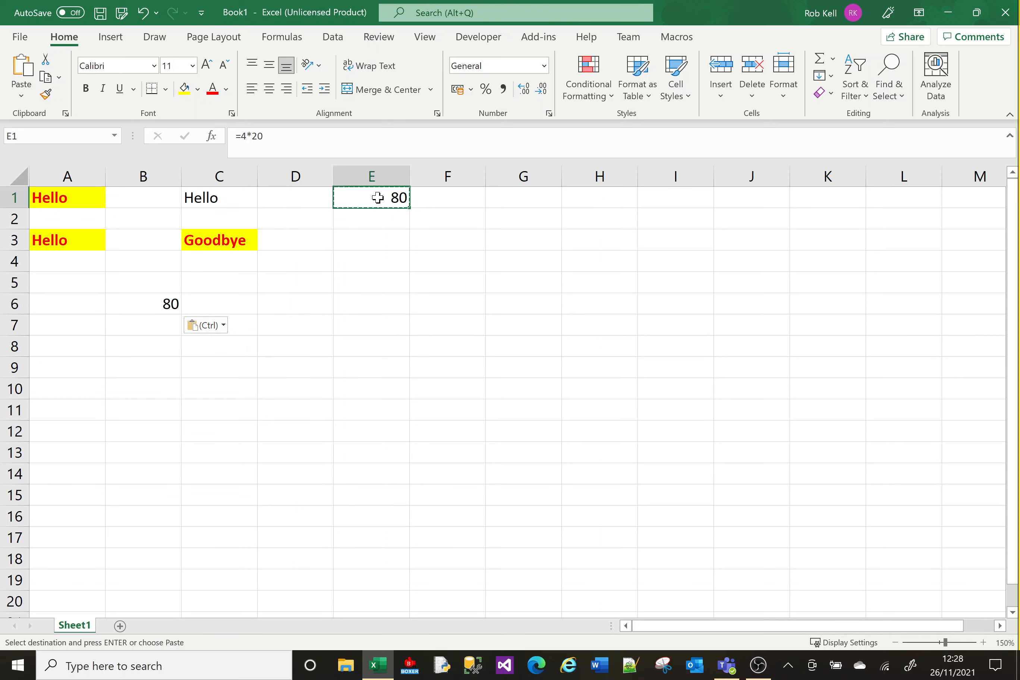
{"action": "left_click", "coordinate": [244, 141]}
{"action": "type", "text": "5"}
{"action": "key", "text": "Return"}
{"action": "left_click", "coordinate": [372, 201]}
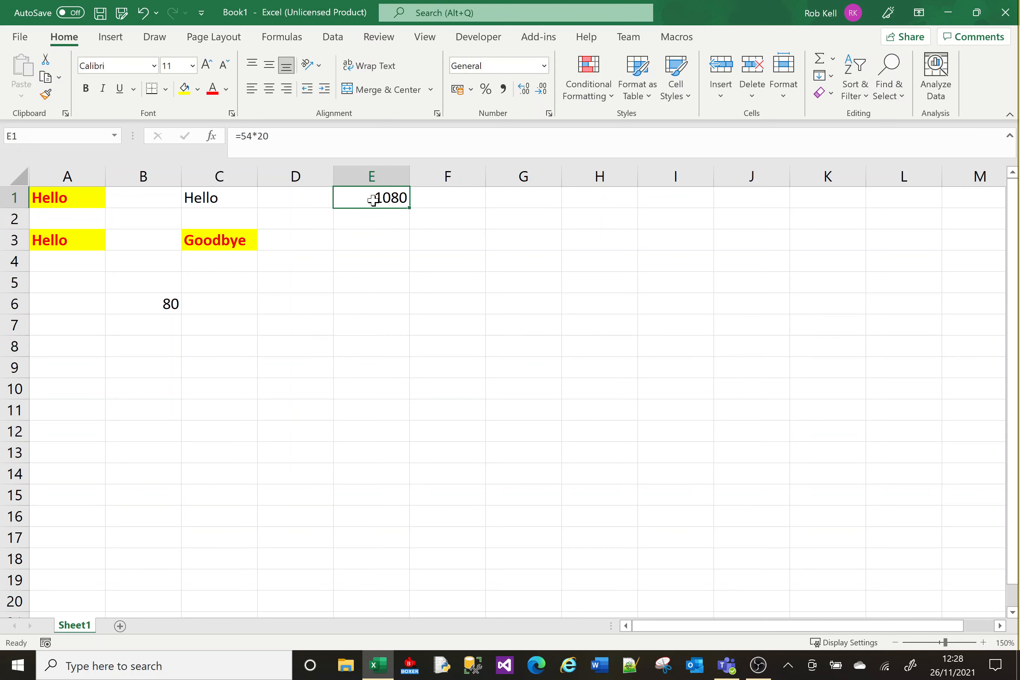
{"action": "left_click", "coordinate": [295, 258]}
{"action": "left_click", "coordinate": [150, 302]}
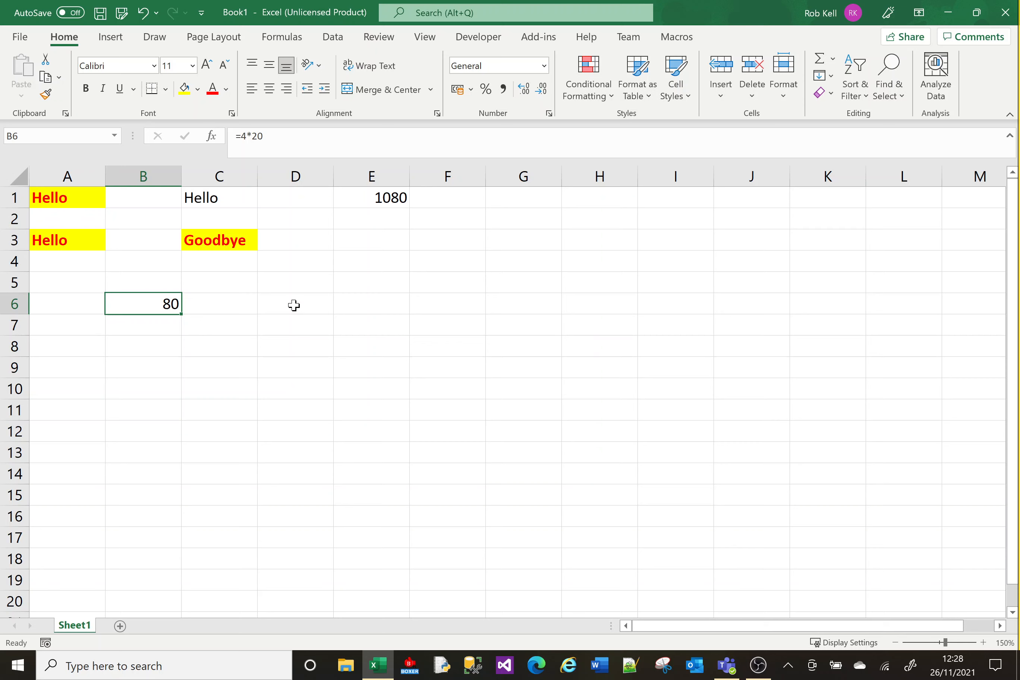
{"action": "left_click", "coordinate": [442, 243]}
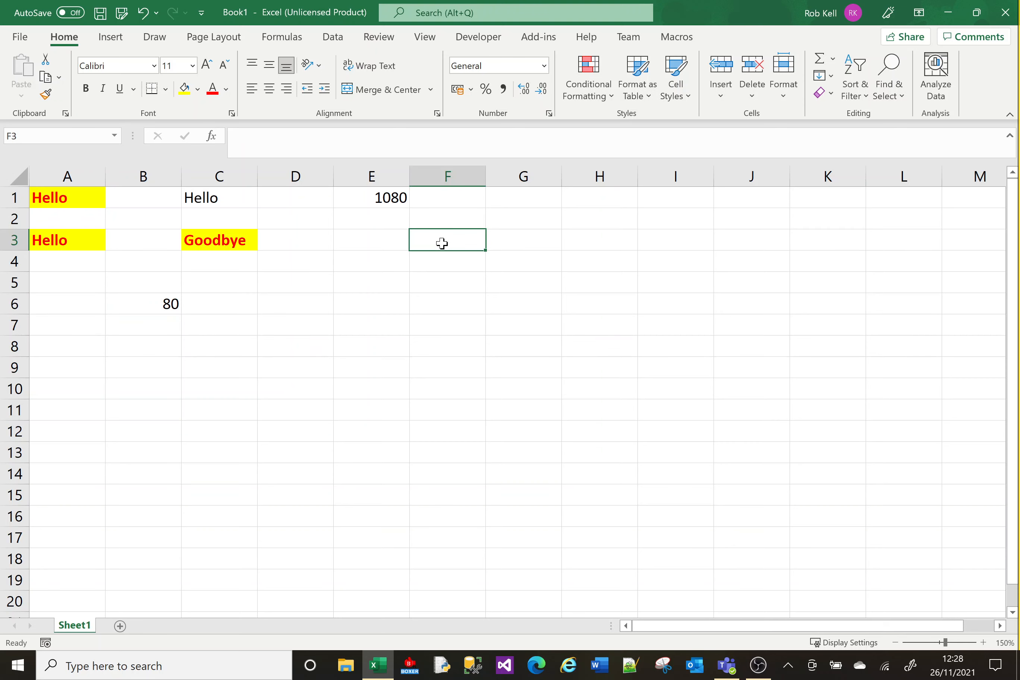
Enter Monday and Tuesday in F3:G3 and fill the series through Friday in J3
{"action": "type", "text": "Monday"}
{"action": "key", "text": "Tab"}
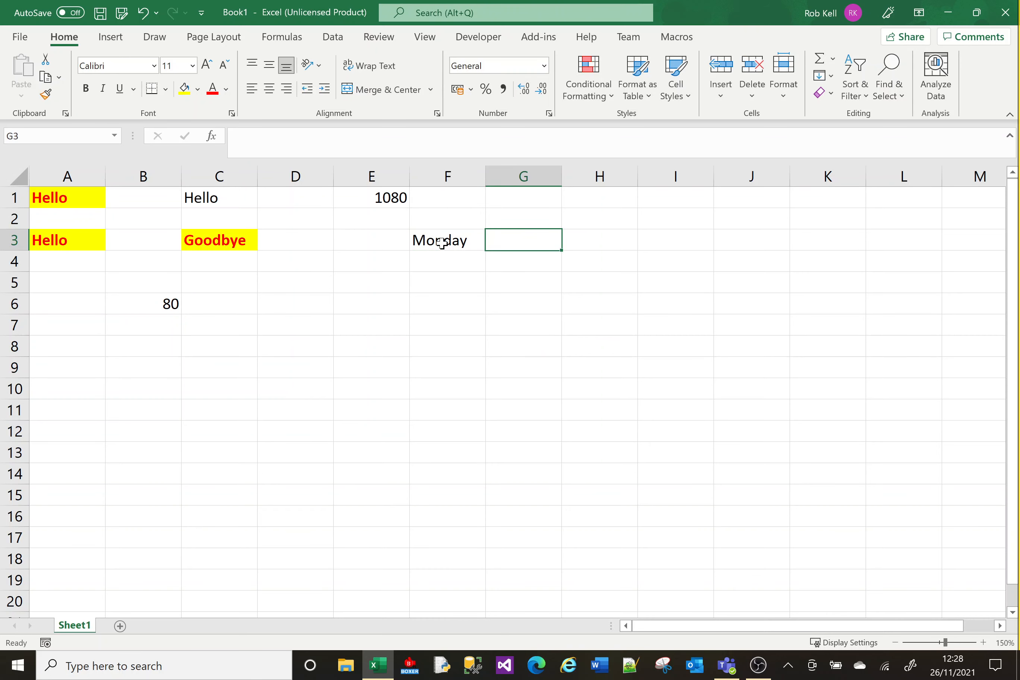
{"action": "type", "text": "Tuesday"}
{"action": "key", "text": "Return"}
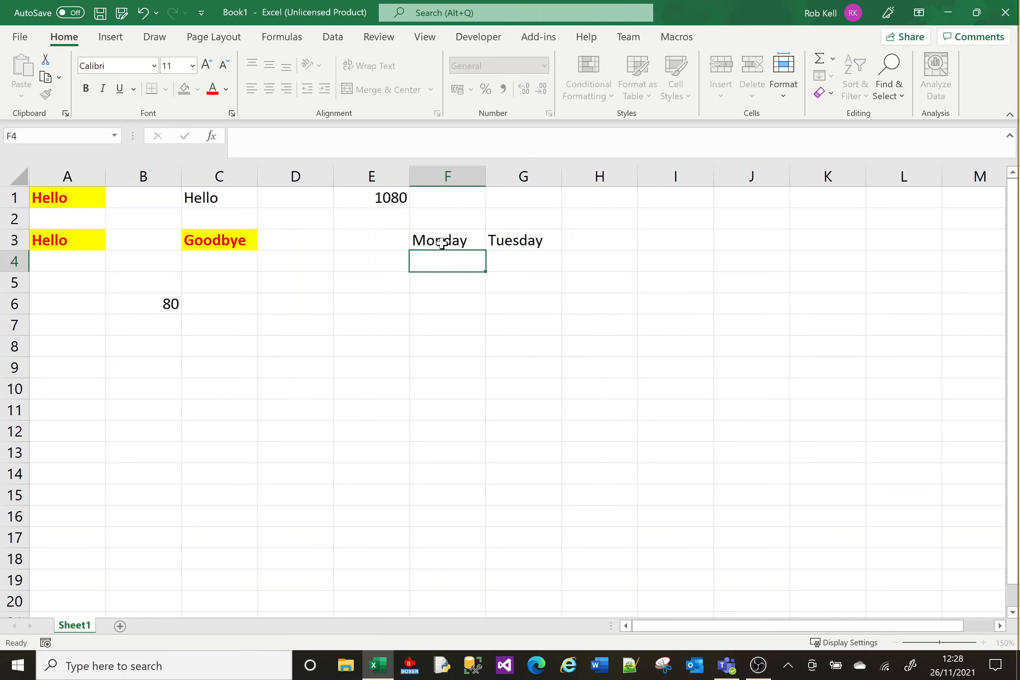
{"action": "left_click", "coordinate": [441, 243]}
{"action": "key", "text": "shift+Right"}
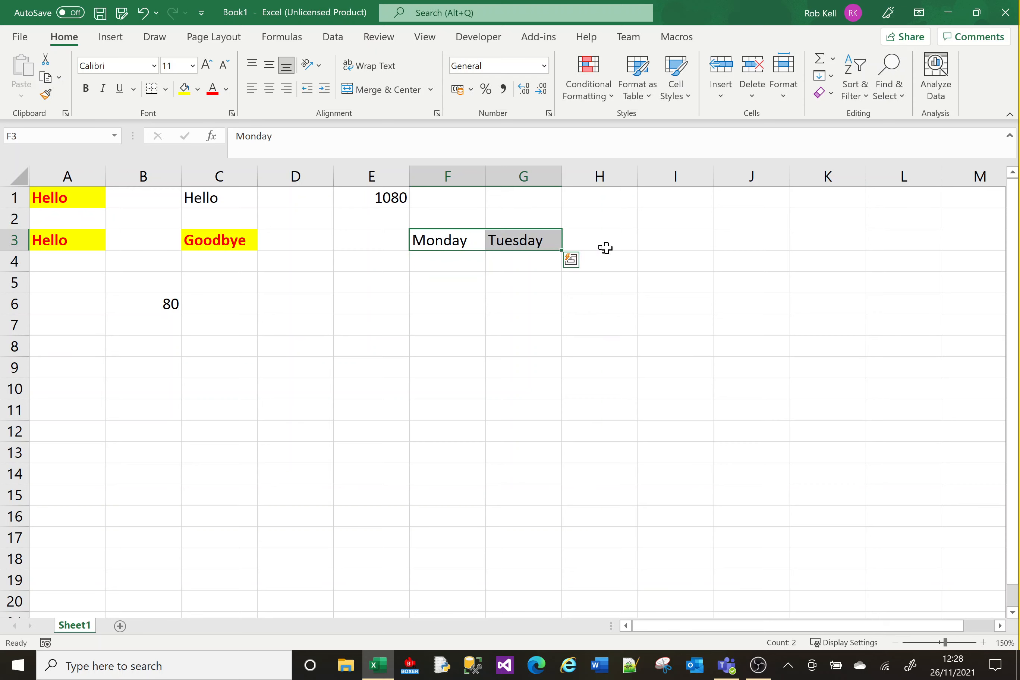
{"action": "left_click_drag", "start_coordinate": [562, 250], "coordinate": [778, 249]}
{"action": "left_click", "coordinate": [705, 325]}
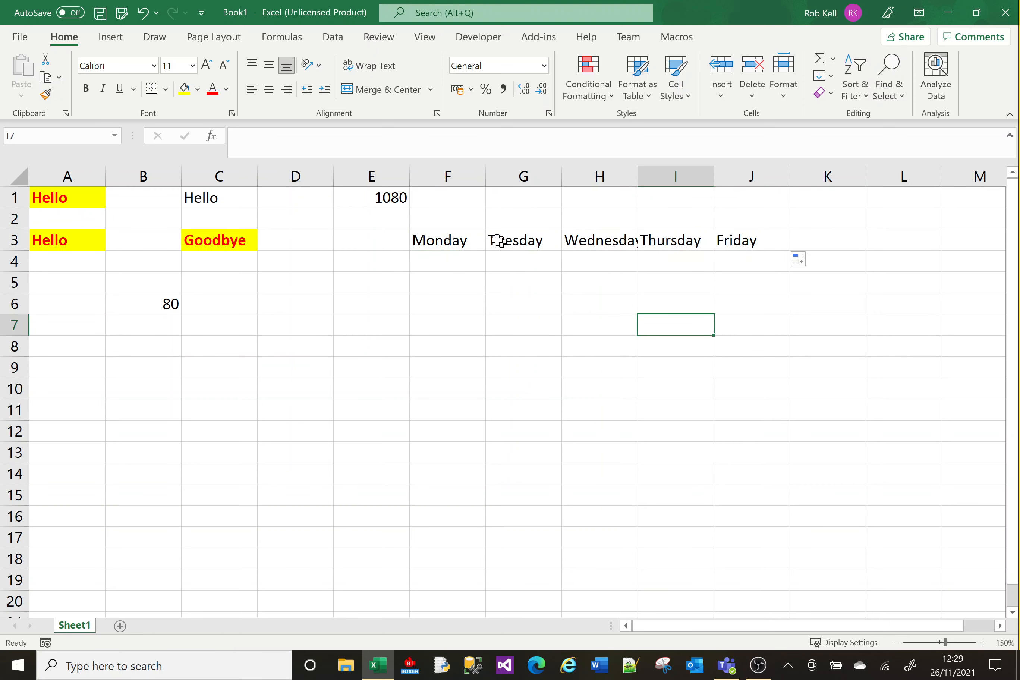
Select and copy the weekday row F3:J3
{"action": "left_click", "coordinate": [459, 241]}
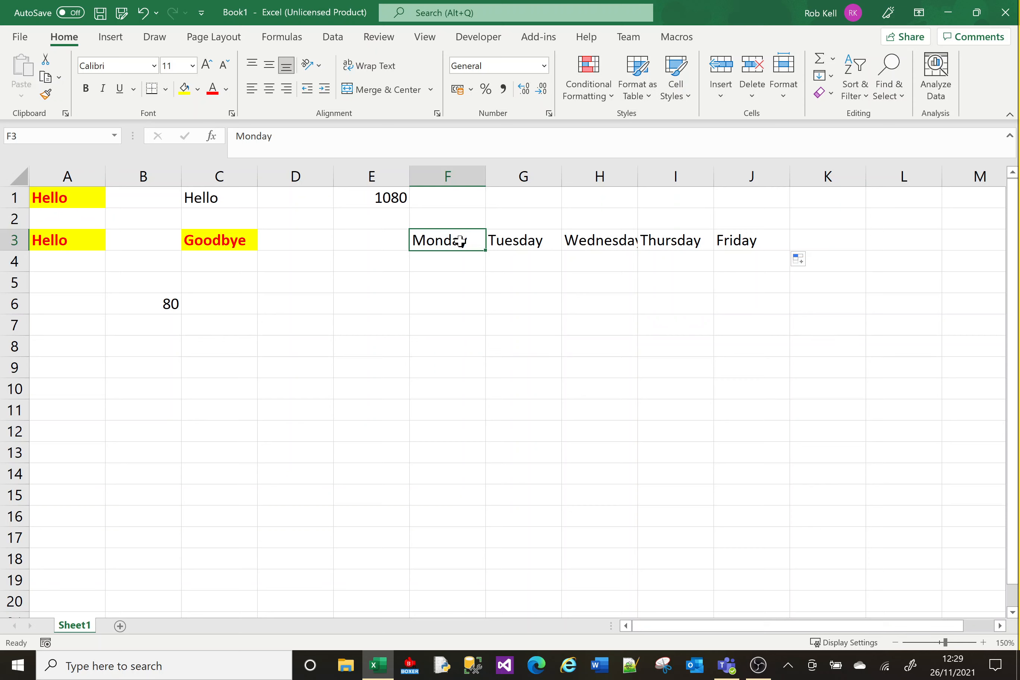
{"action": "left_click", "coordinate": [741, 241], "text": "shift"}
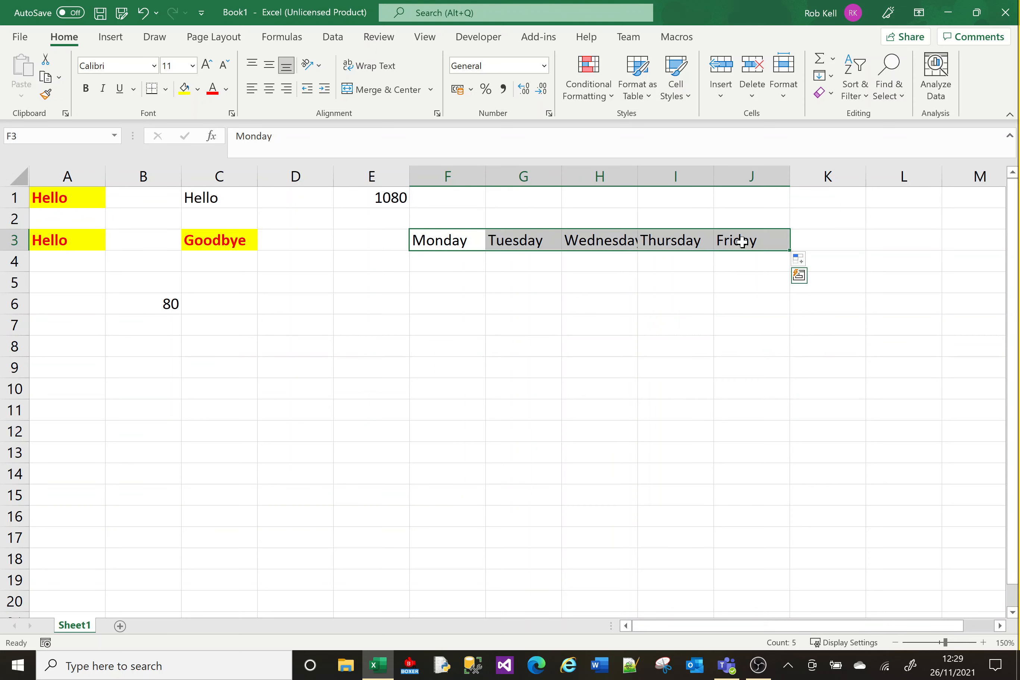
{"action": "key", "text": "ctrl+c"}
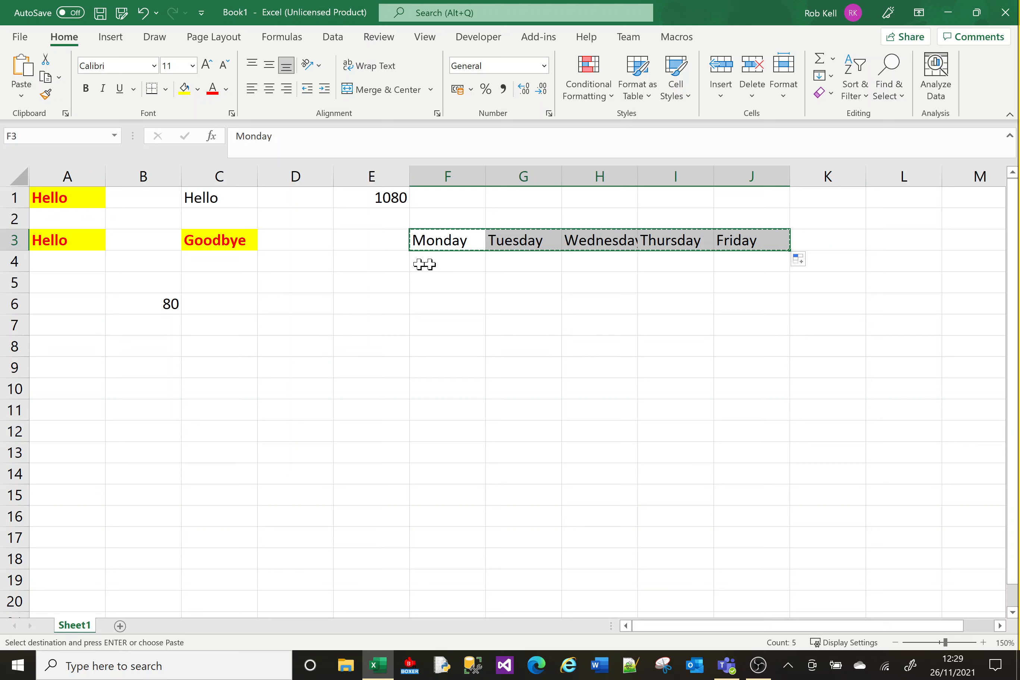
Paste the weekdays transposed down column F at F4:F8
{"action": "left_click", "coordinate": [437, 239]}
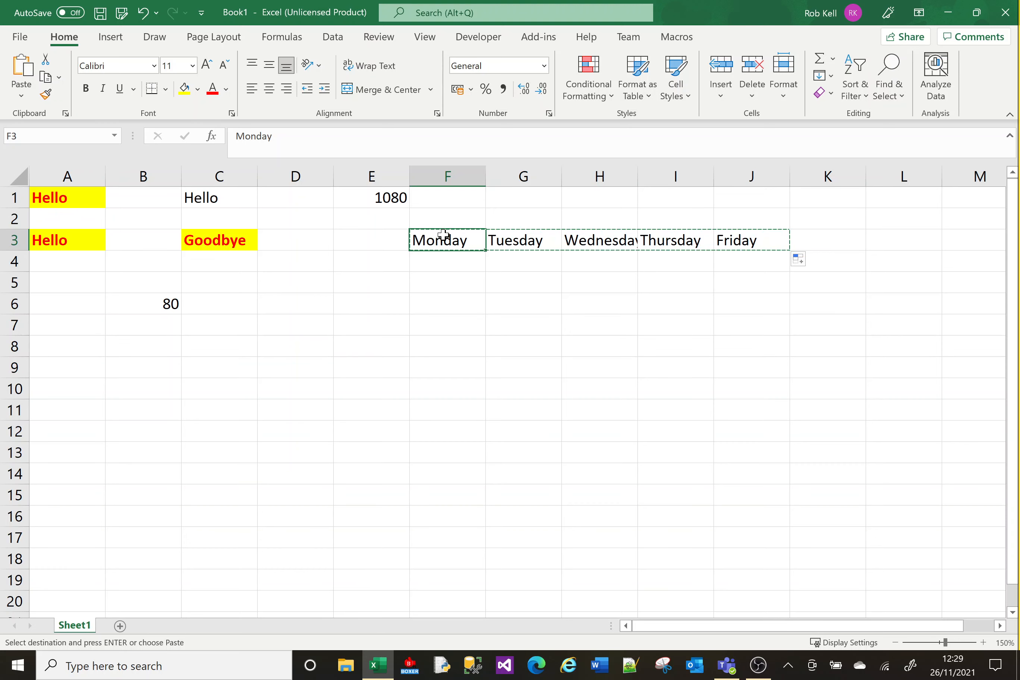
{"action": "left_click", "coordinate": [433, 266]}
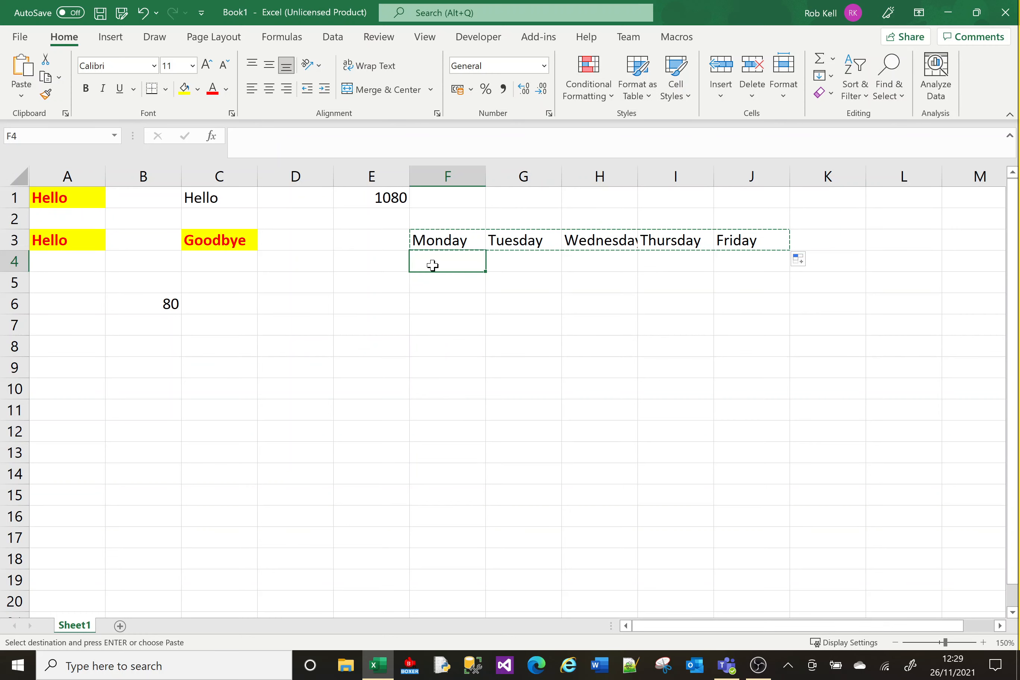
{"action": "right_click", "coordinate": [433, 266]}
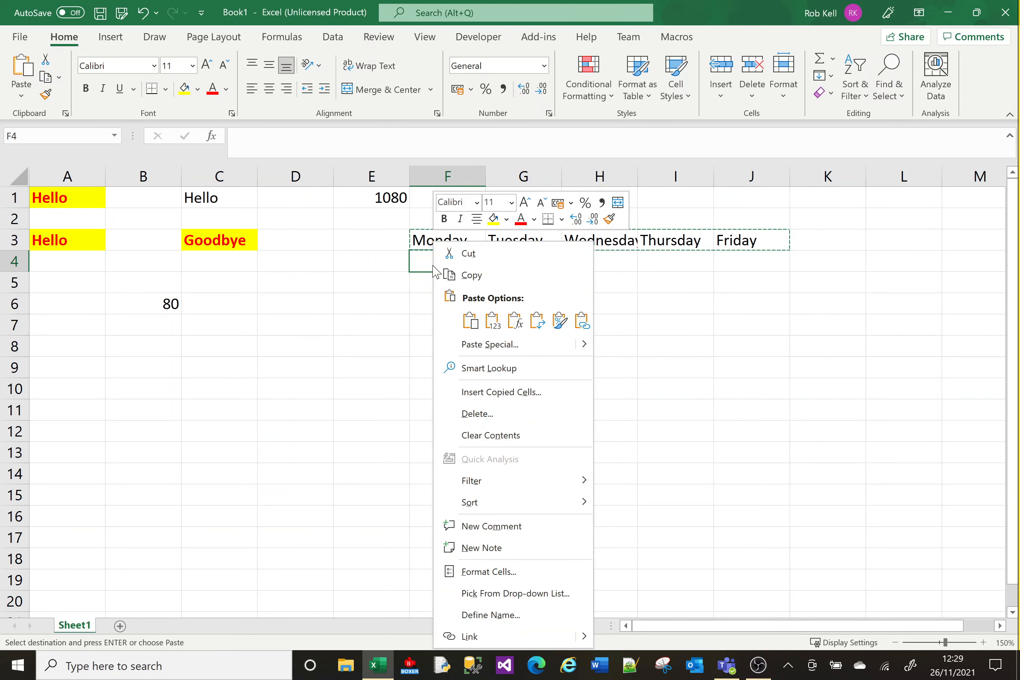
{"action": "left_click", "coordinate": [470, 321]}
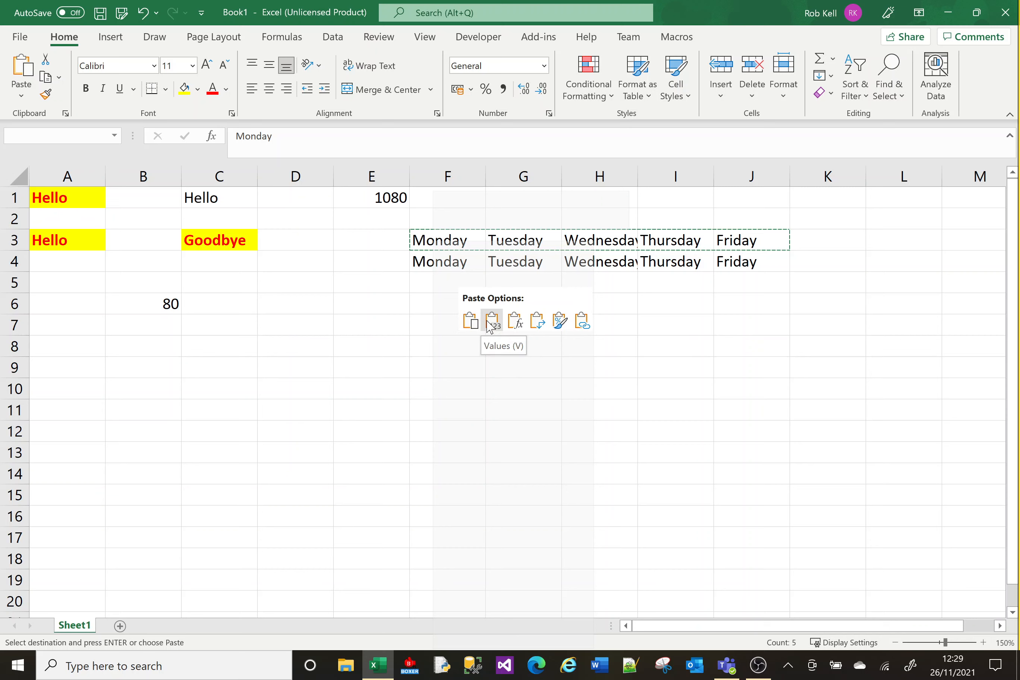
{"action": "left_click", "coordinate": [535, 325]}
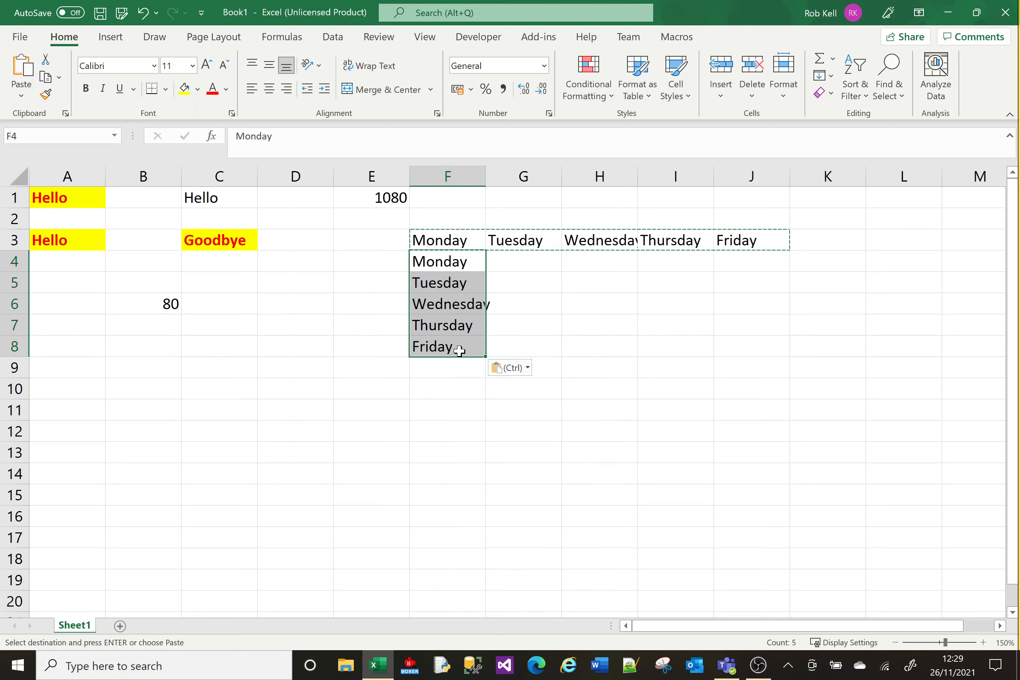
Copy F4:F8 and paste it transposed across row 10 from C10 to G10
{"action": "key", "text": "ctrl+c"}
{"action": "right_click", "coordinate": [228, 390]}
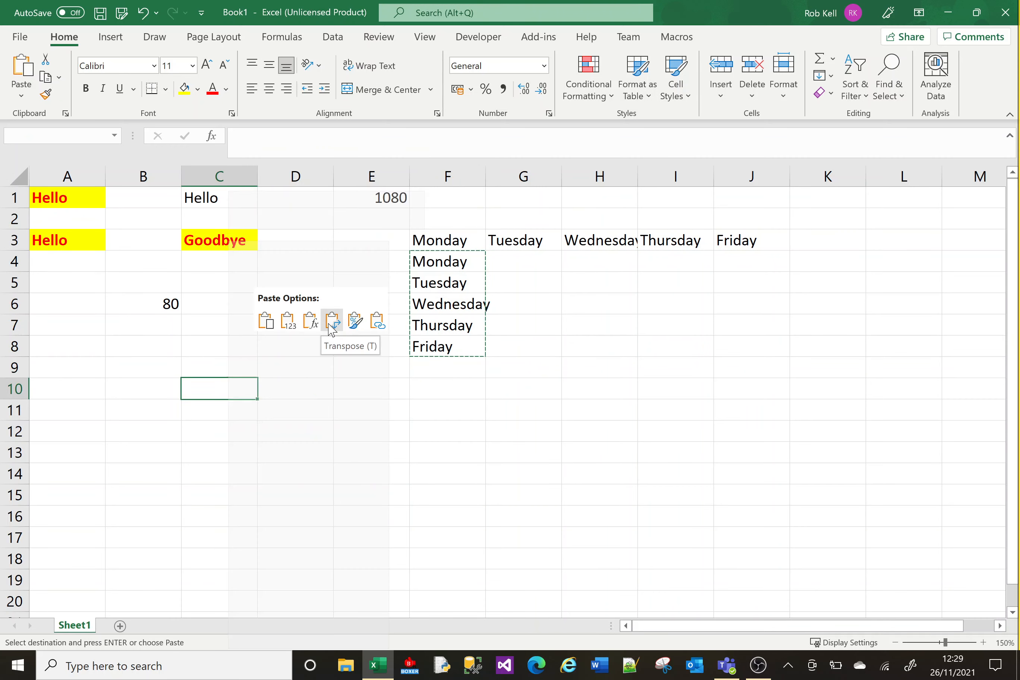
{"action": "left_click", "coordinate": [331, 323]}
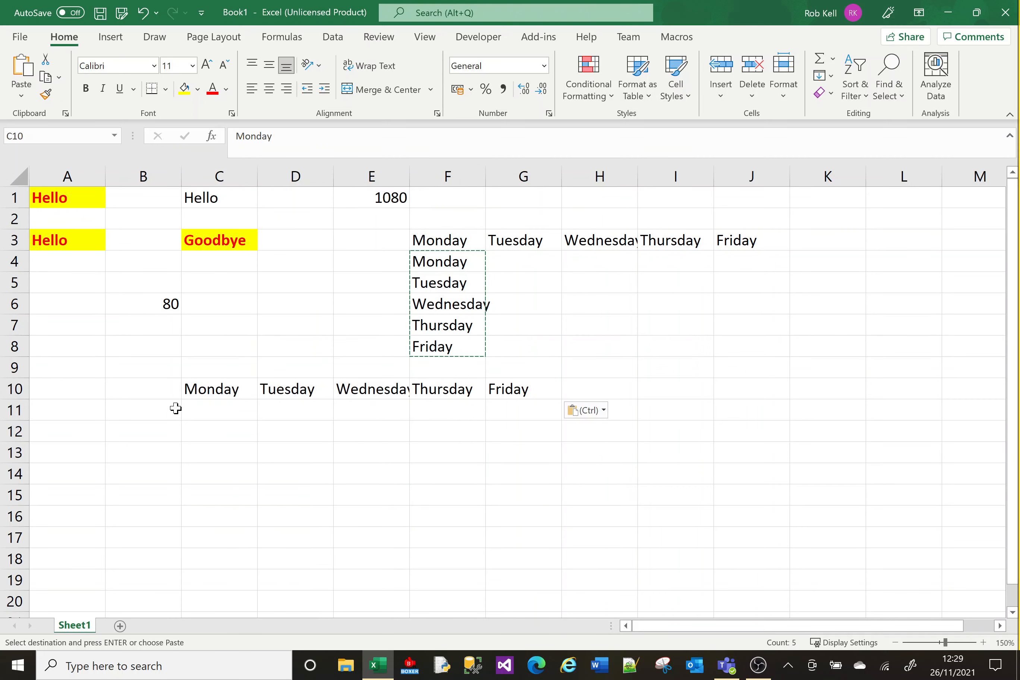
{"action": "left_click", "coordinate": [466, 509]}
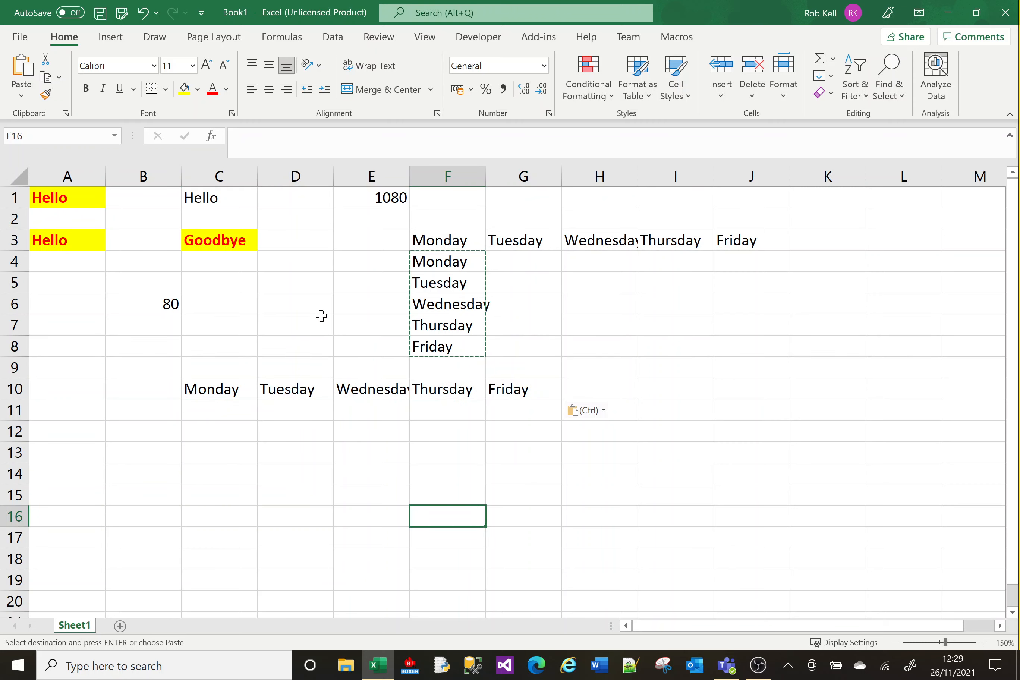
{"action": "left_click", "coordinate": [299, 307]}
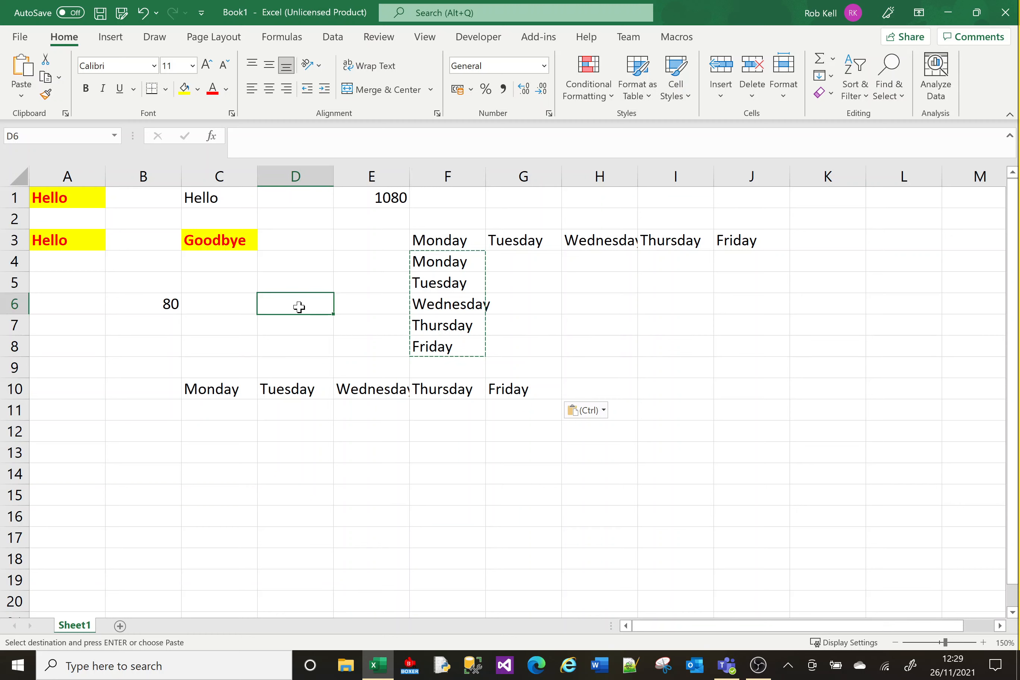
{"action": "right_click", "coordinate": [299, 307]}
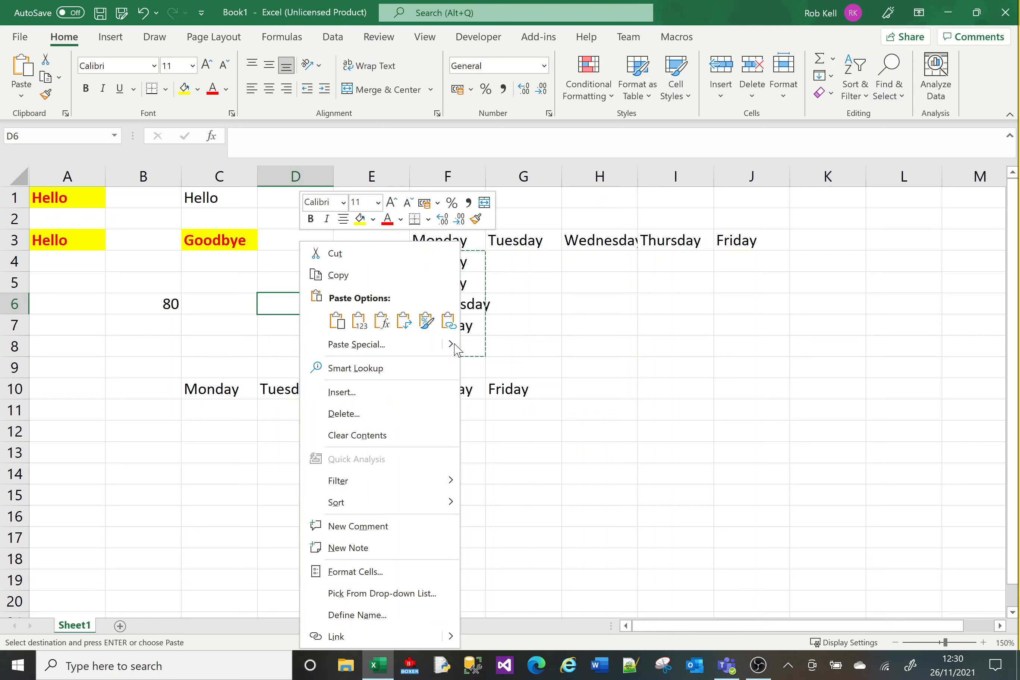
{"action": "mouse_move", "coordinate": [455, 346]}
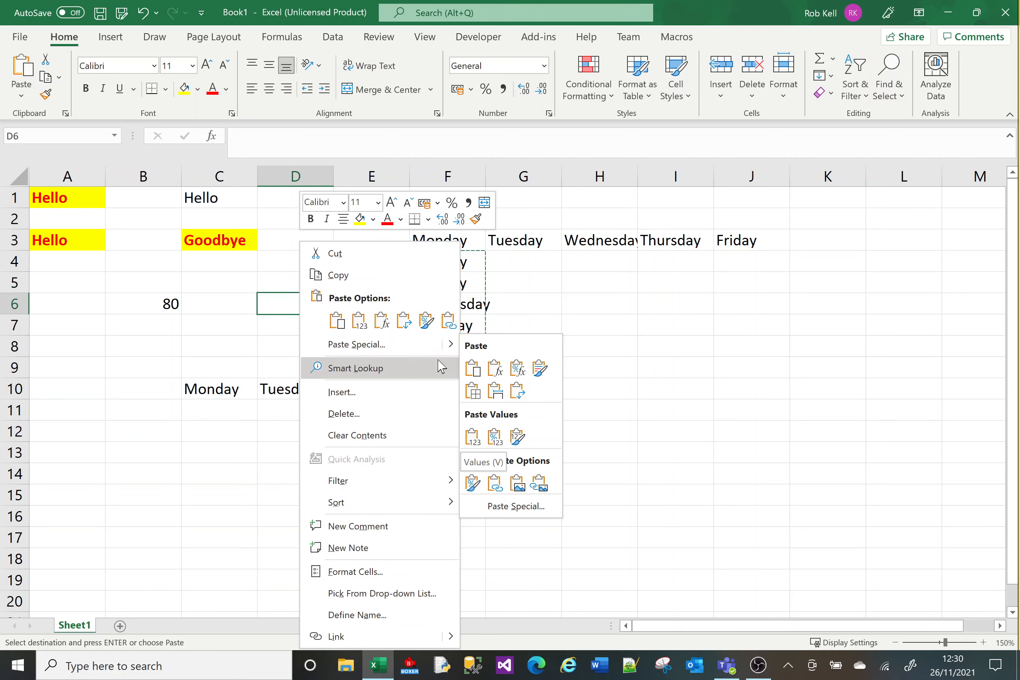
{"action": "left_click", "coordinate": [158, 332]}
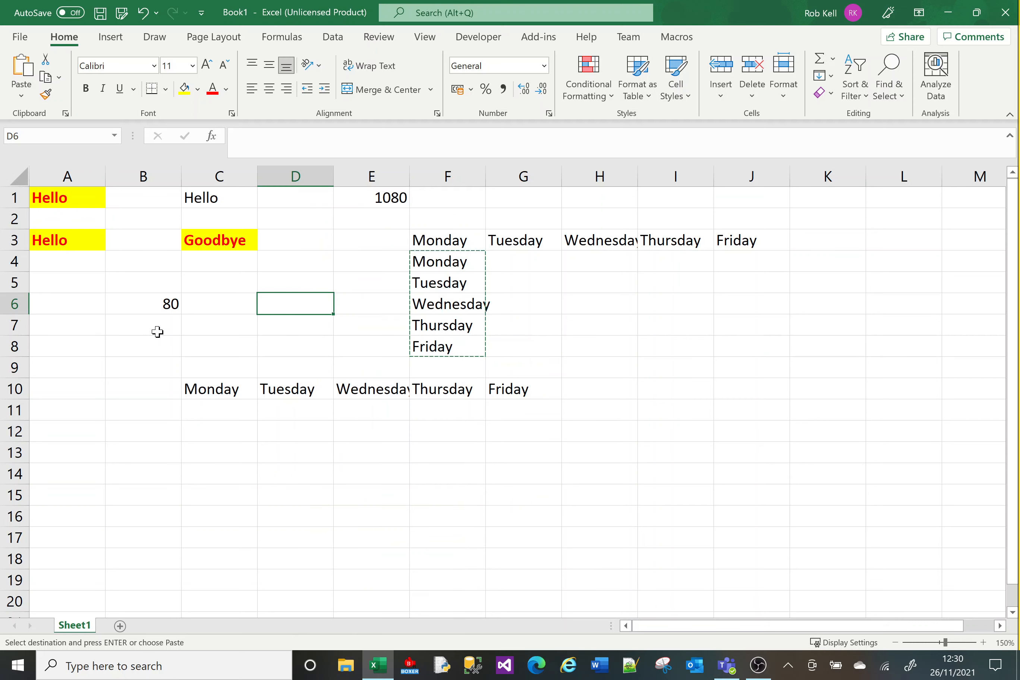
{"action": "left_click", "coordinate": [62, 324]}
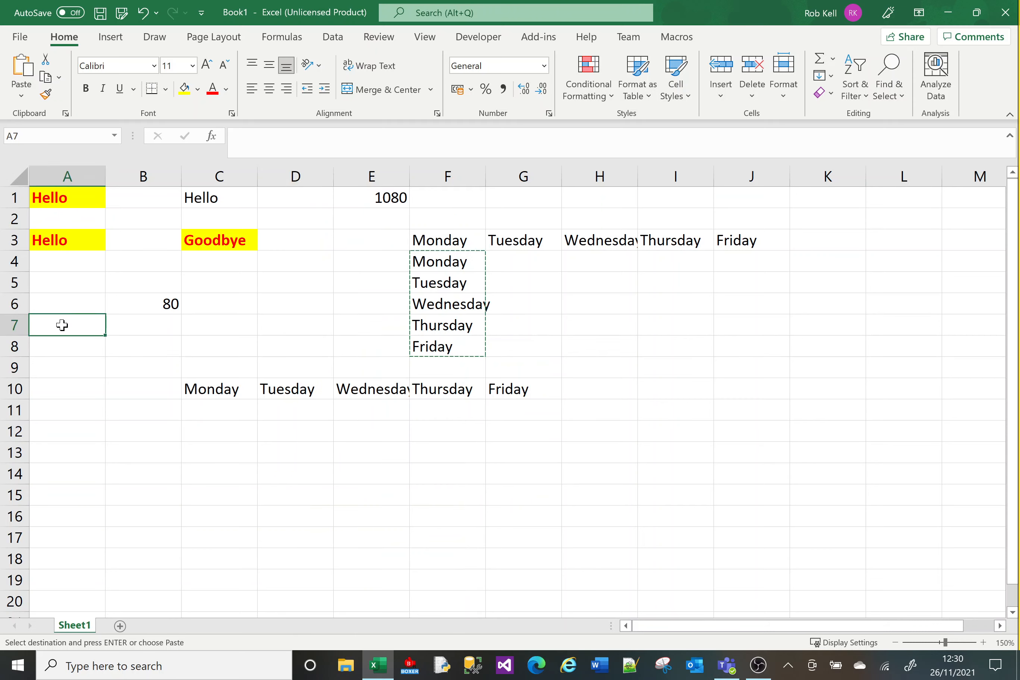